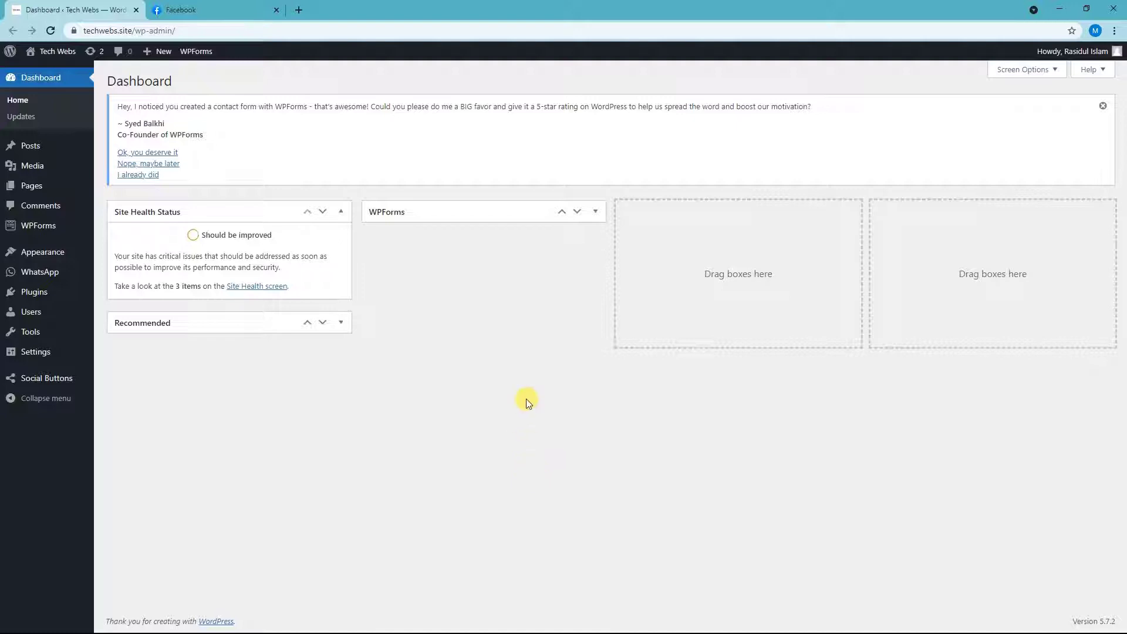
Step: Open the live Tech Webs site in a new browser tab and reload it
mouse_move(47, 51)
right_click(51, 71)
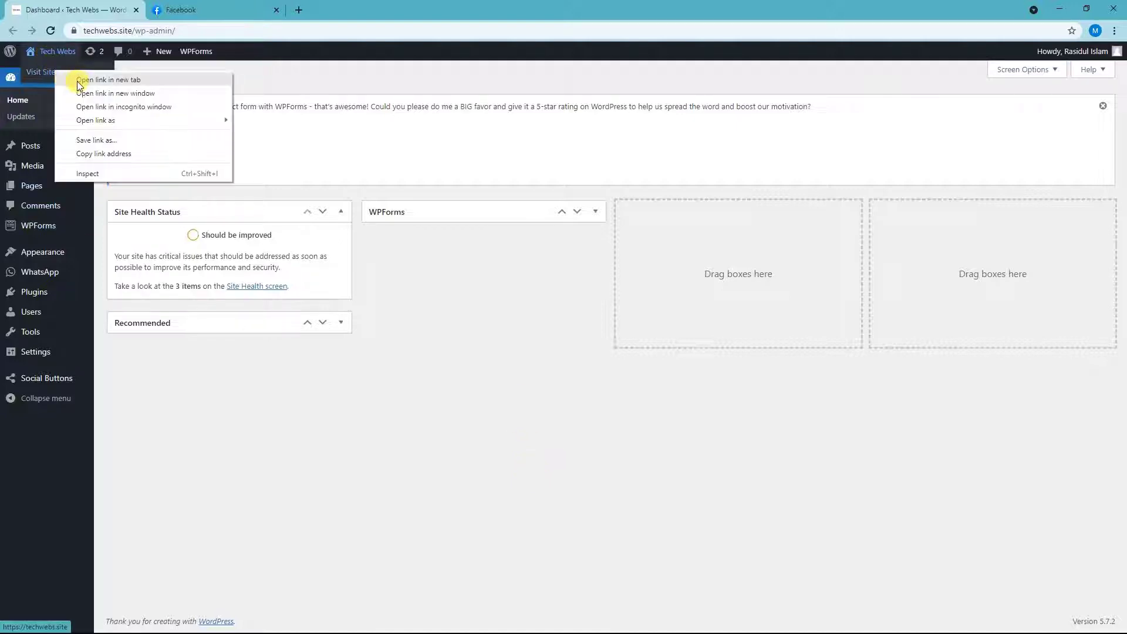
click(108, 80)
click(212, 10)
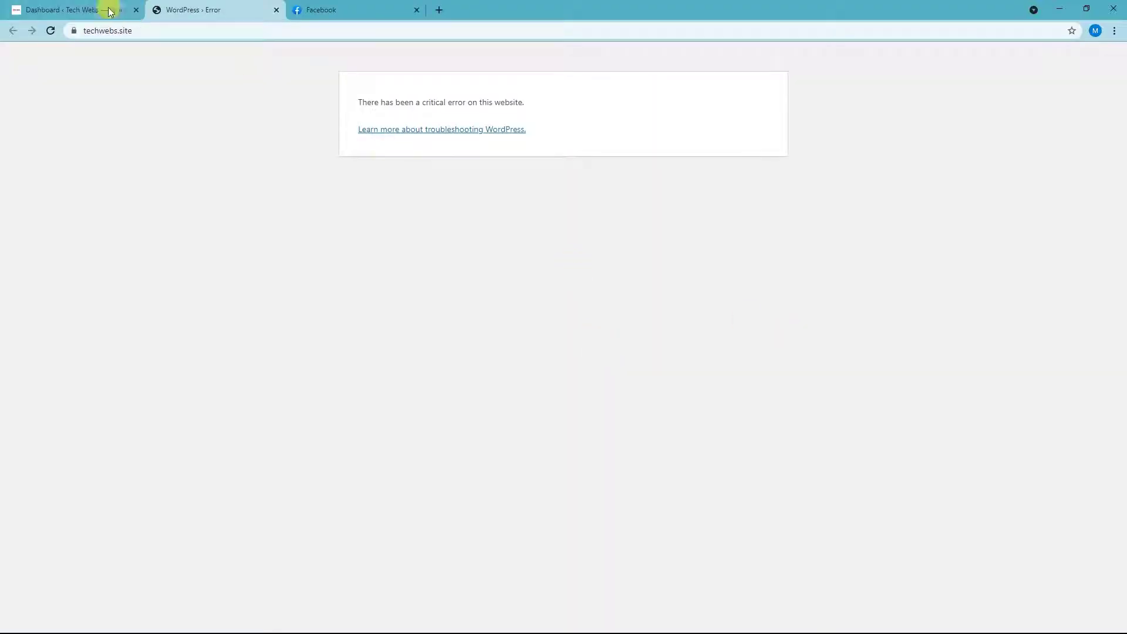
click(50, 31)
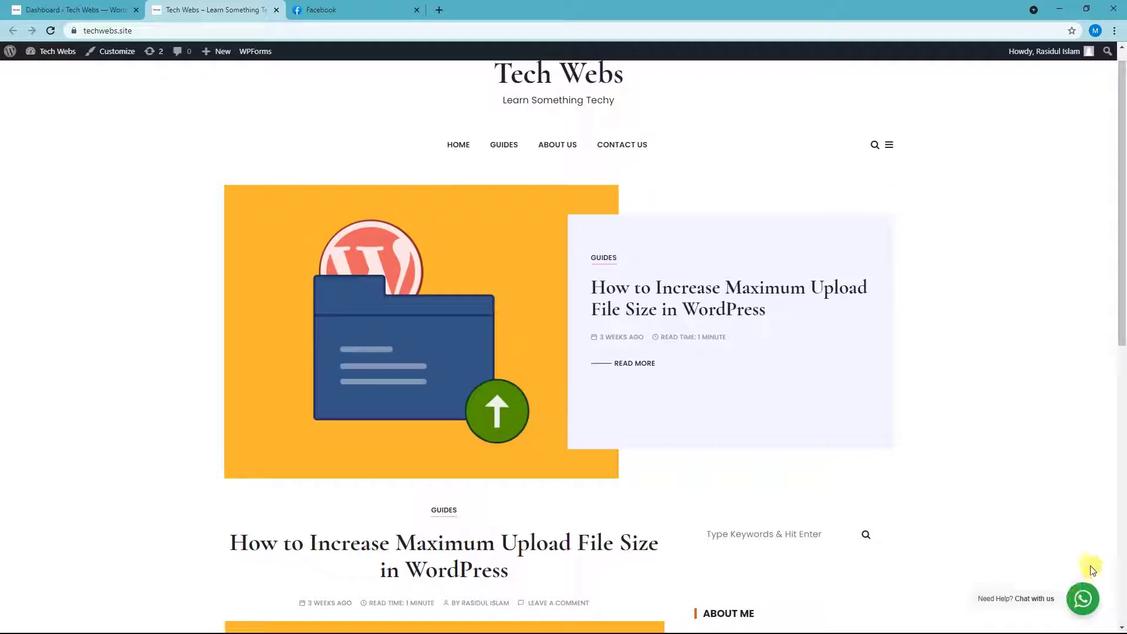
Step: Expand the WhatsApp chat widget on the Tech Webs homepage to look at it, and close it again
click(1068, 588)
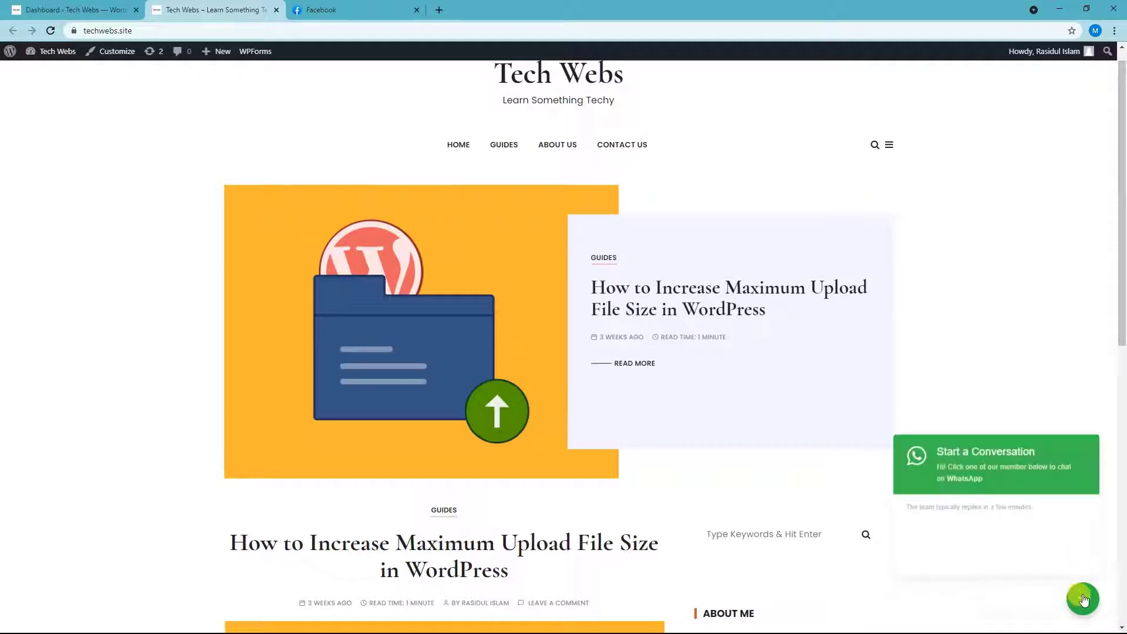
click(1043, 429)
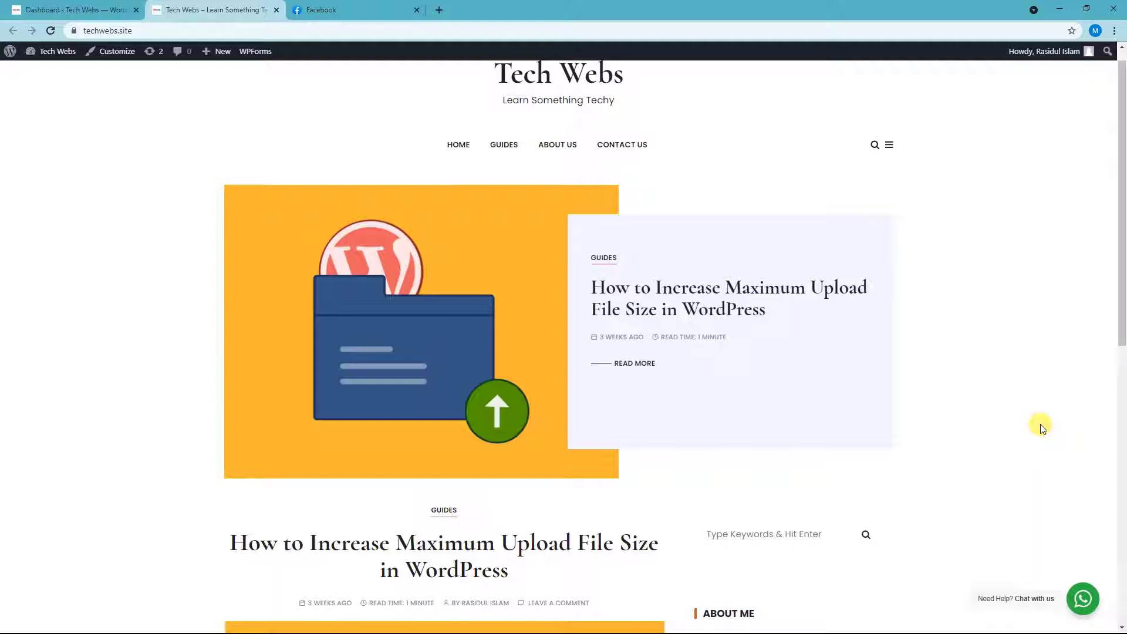
scroll(1041, 428, up, 1)
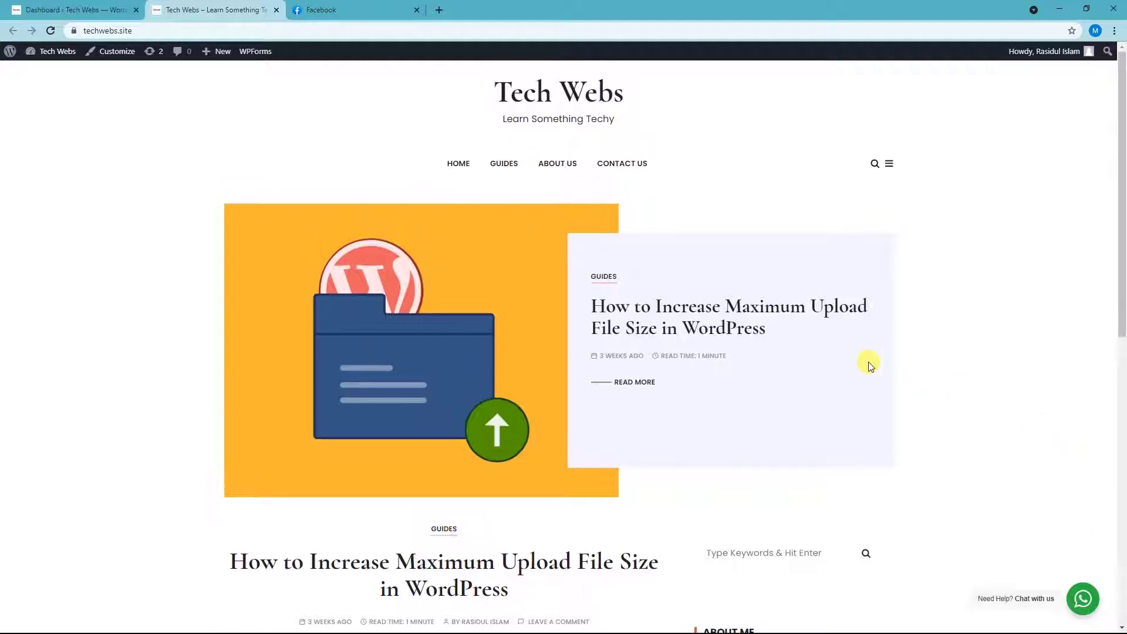
Step: Switch to Facebook and start a new Page with the name "Tech Webs Teturial"
click(360, 9)
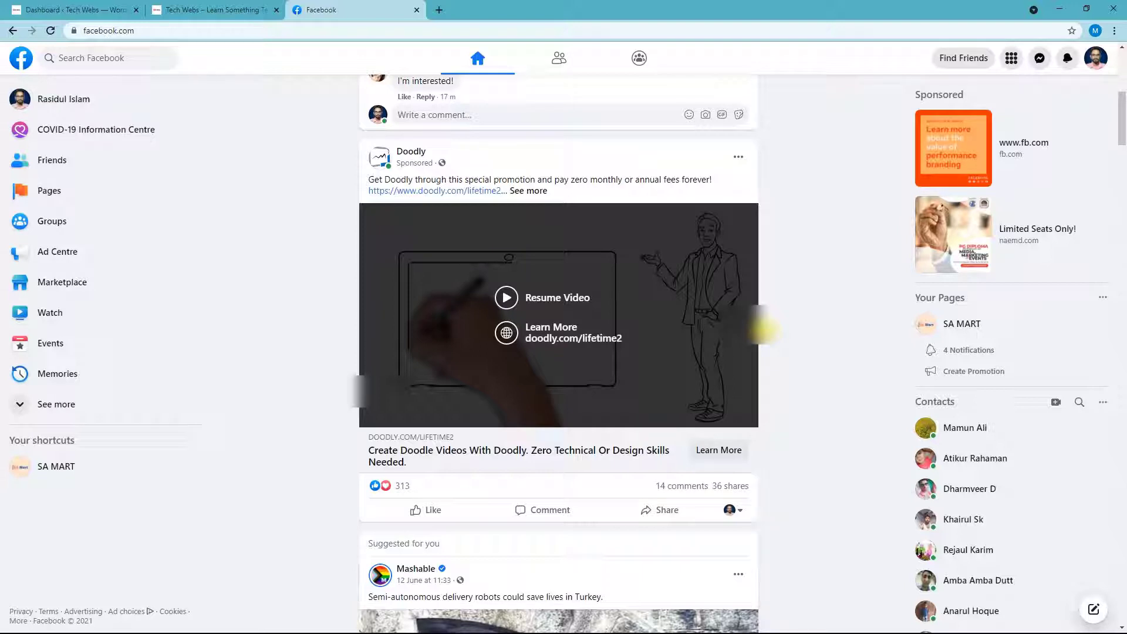
click(61, 195)
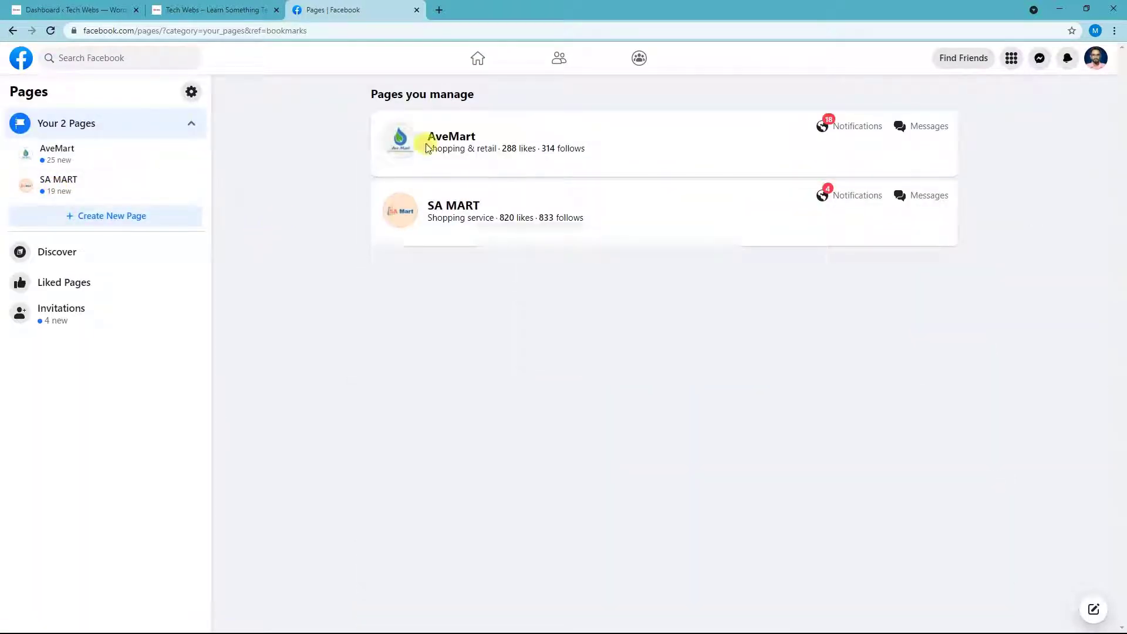
click(134, 217)
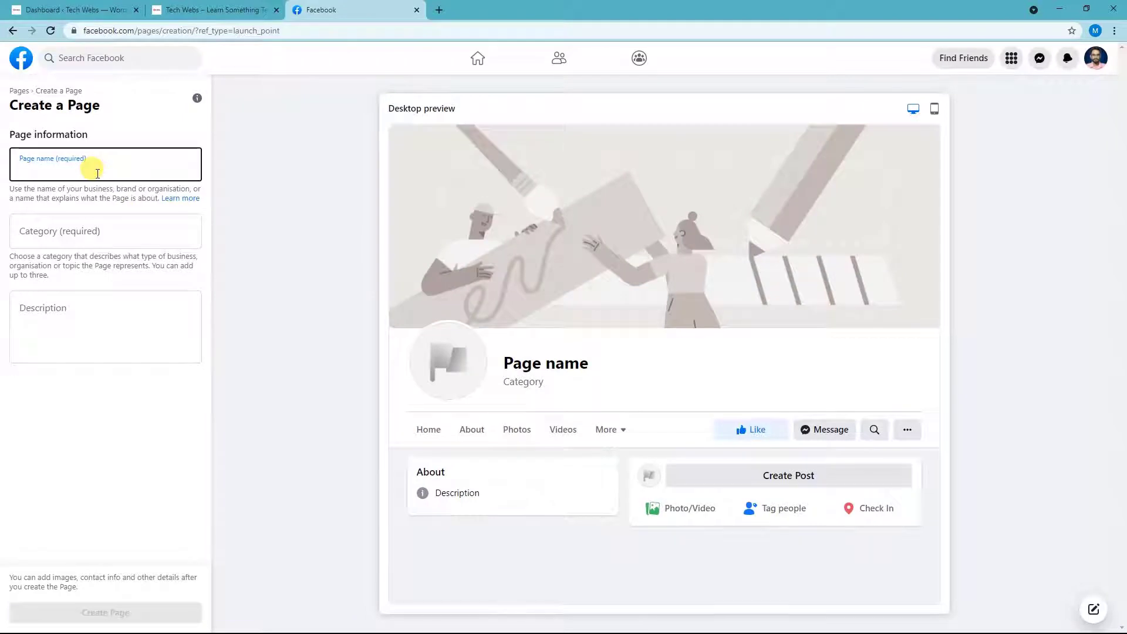
text(Tech )
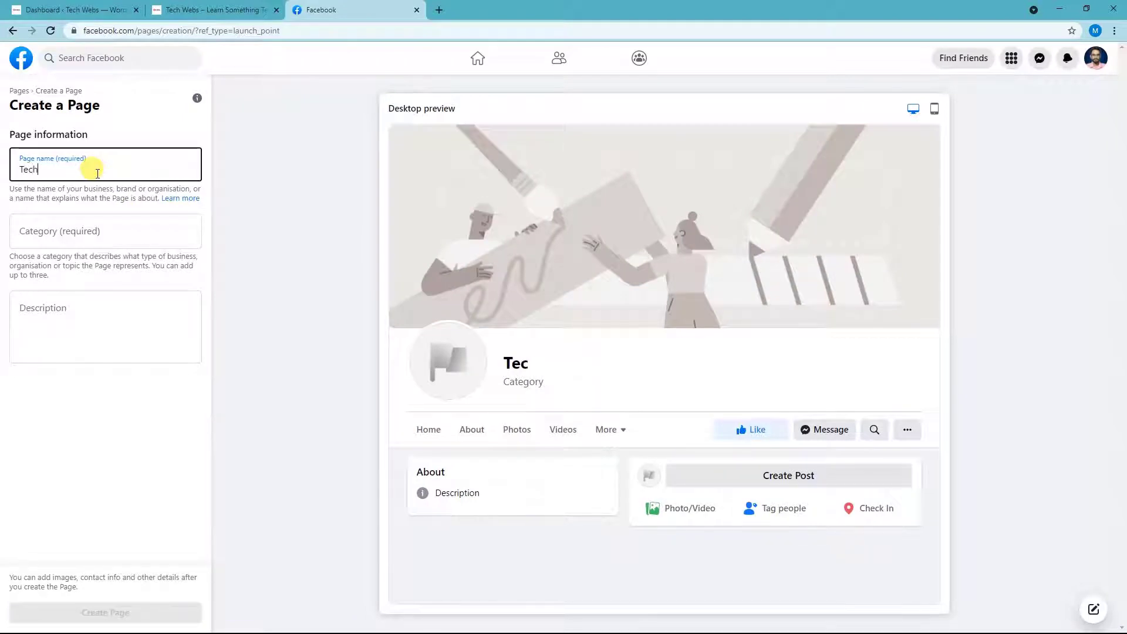
text(Webs)
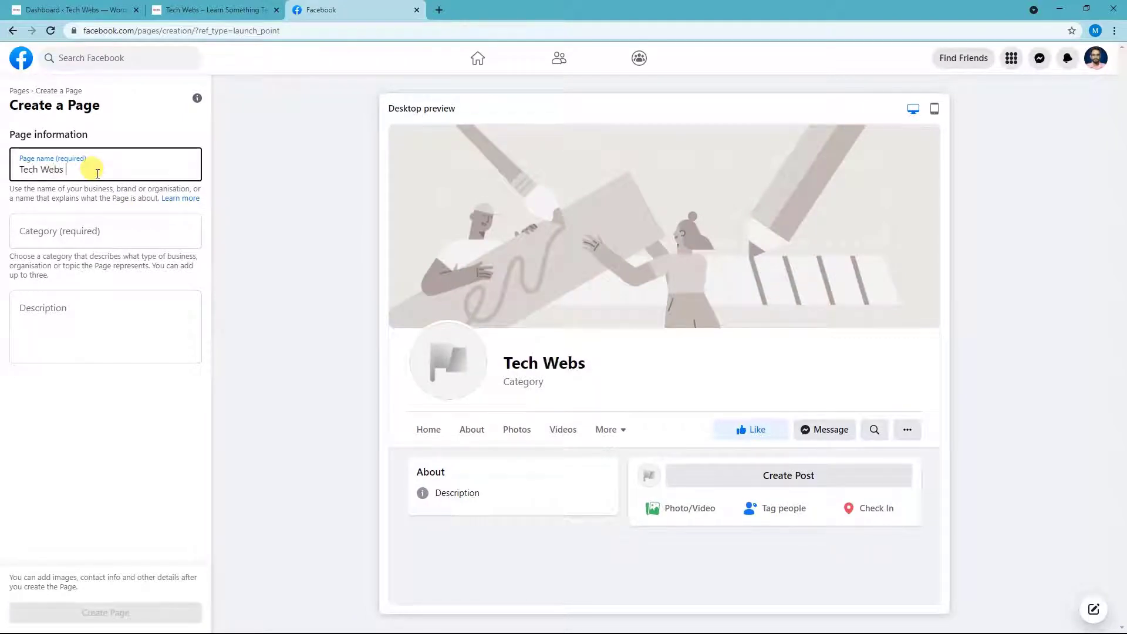
text( Tetur)
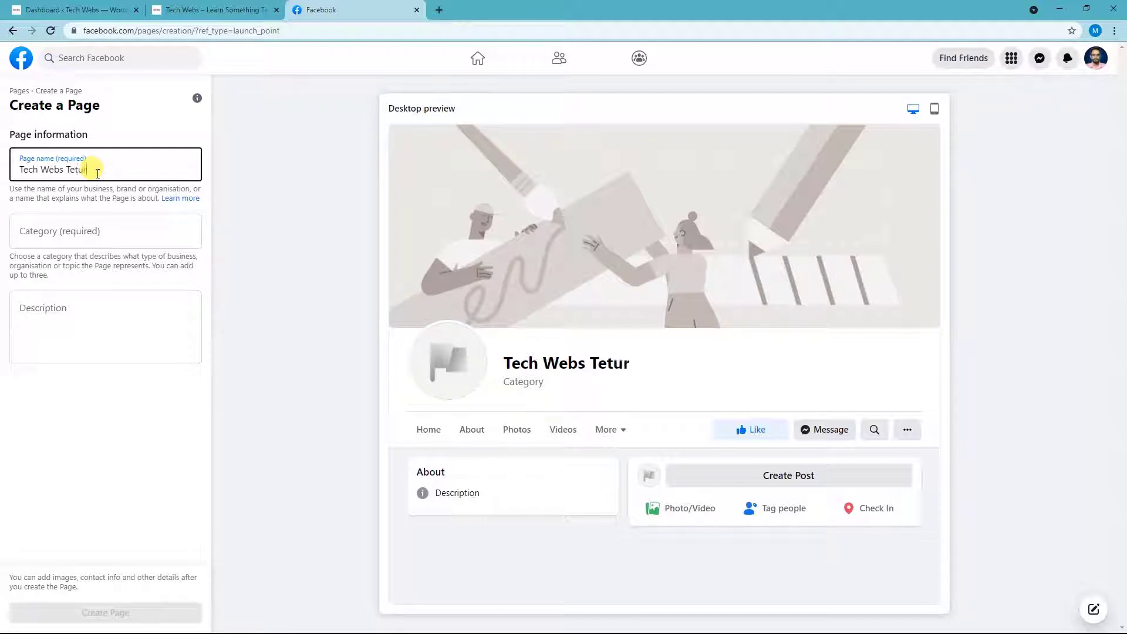
text(ial)
key(Tab)
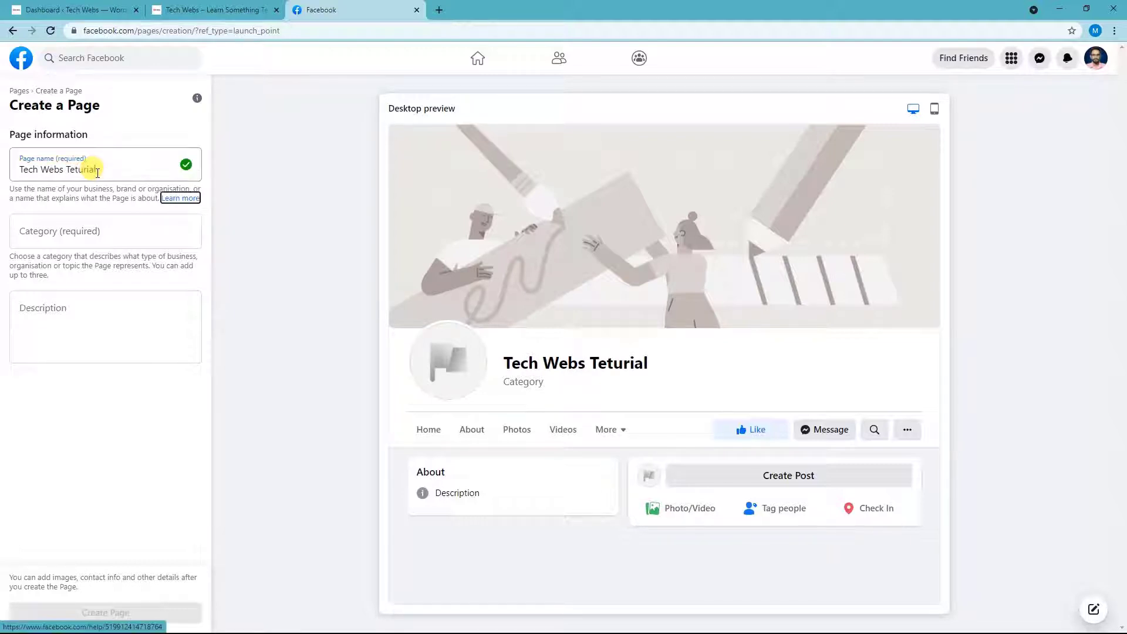
Step: Set the new Page's category to Education website and create the Page without a description
click(120, 230)
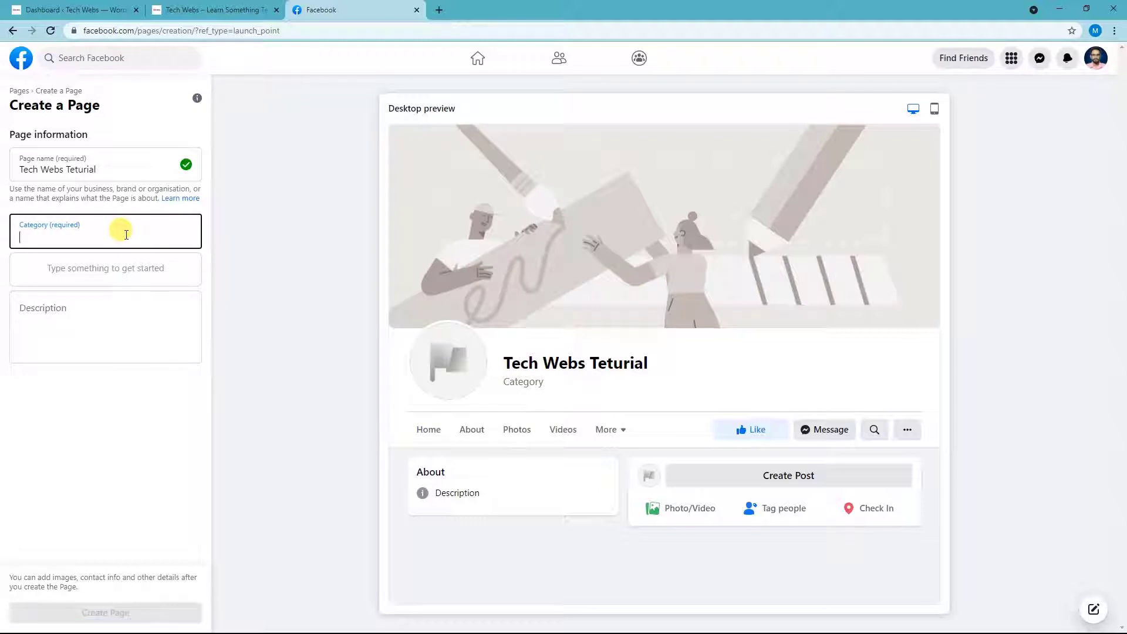
text(Educat)
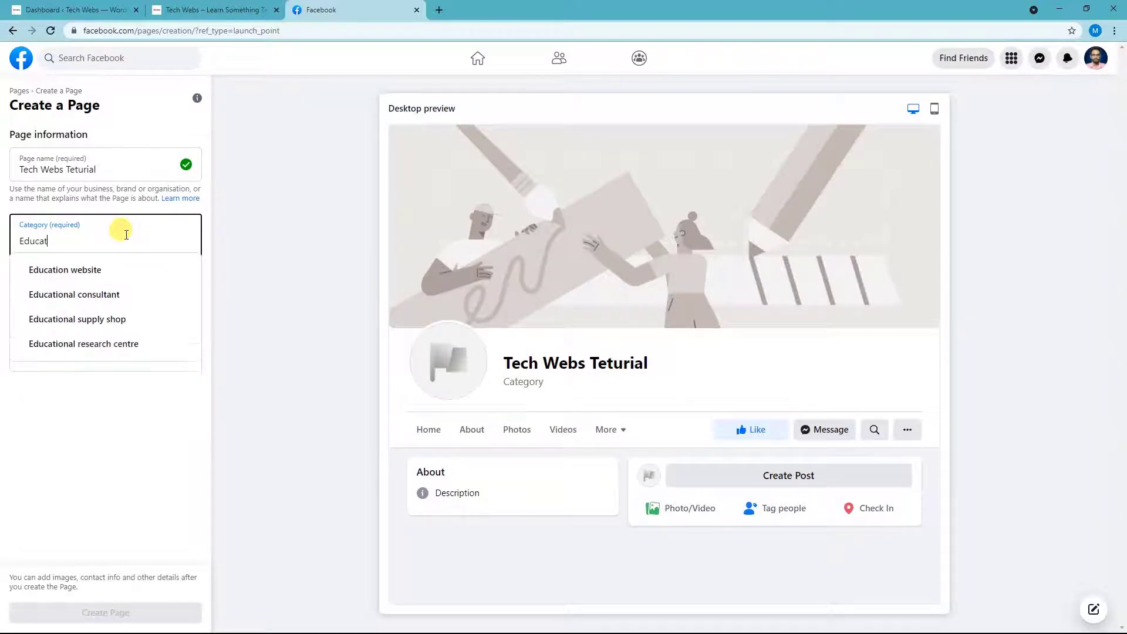
click(108, 276)
click(104, 326)
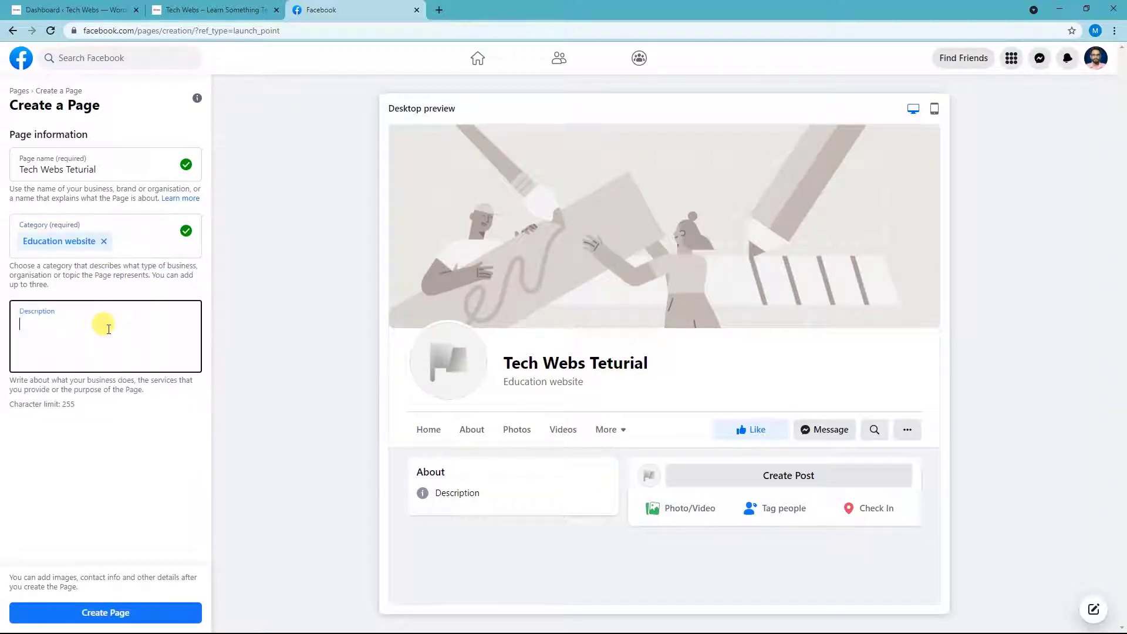
click(150, 613)
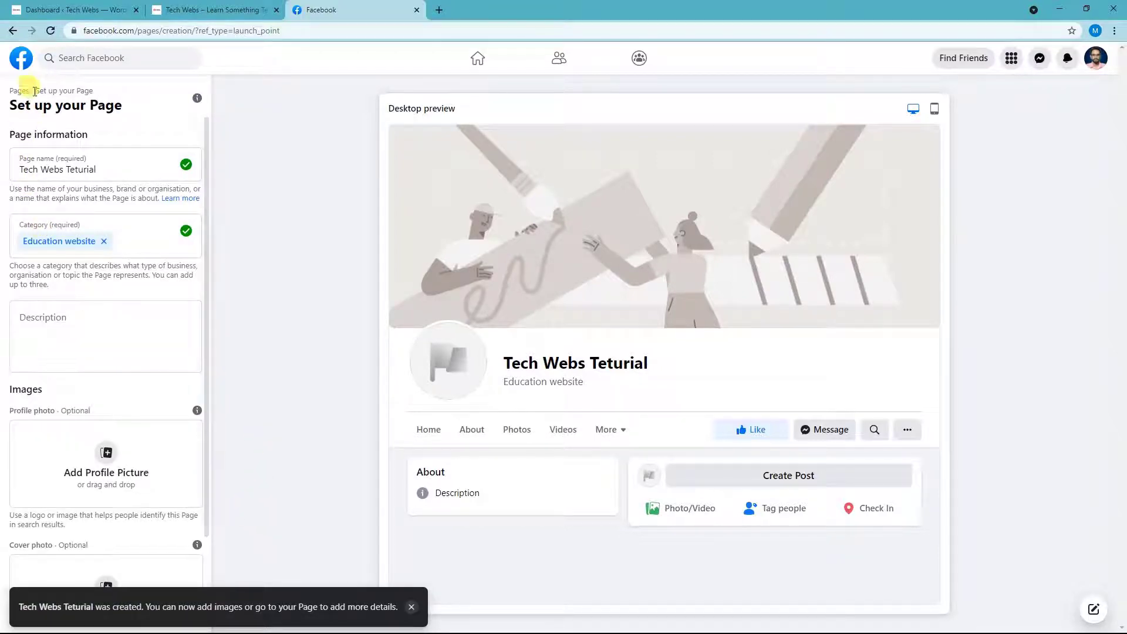
Step: Open the new Tech Webs Teturial Page from the refreshed list of managed Pages and dismiss the WhatsApp connection offer
click(24, 61)
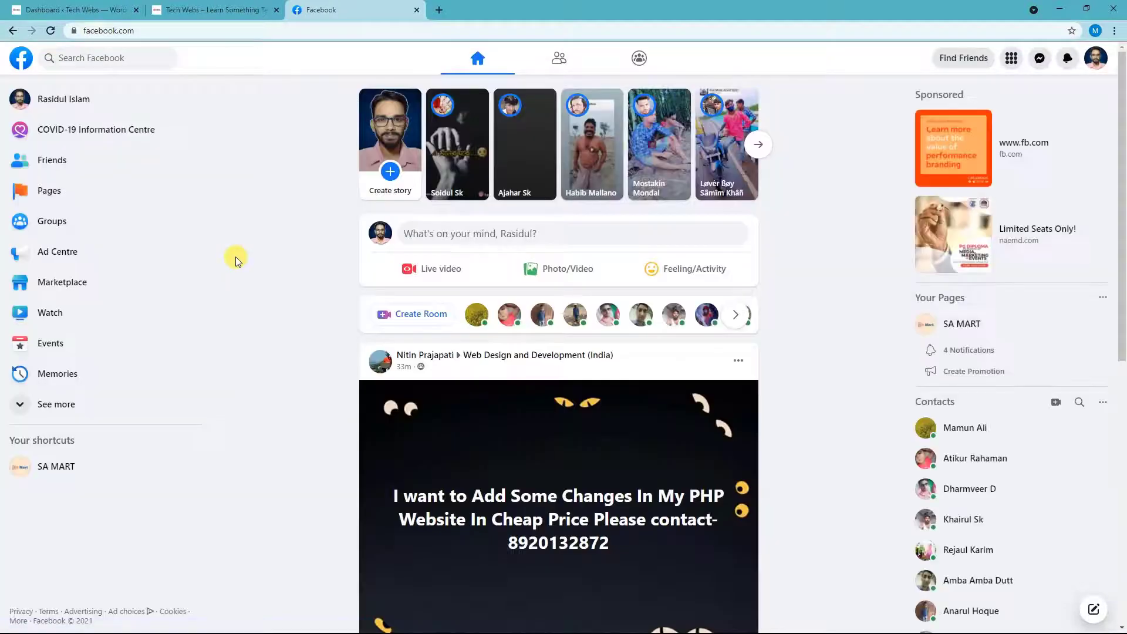
click(74, 195)
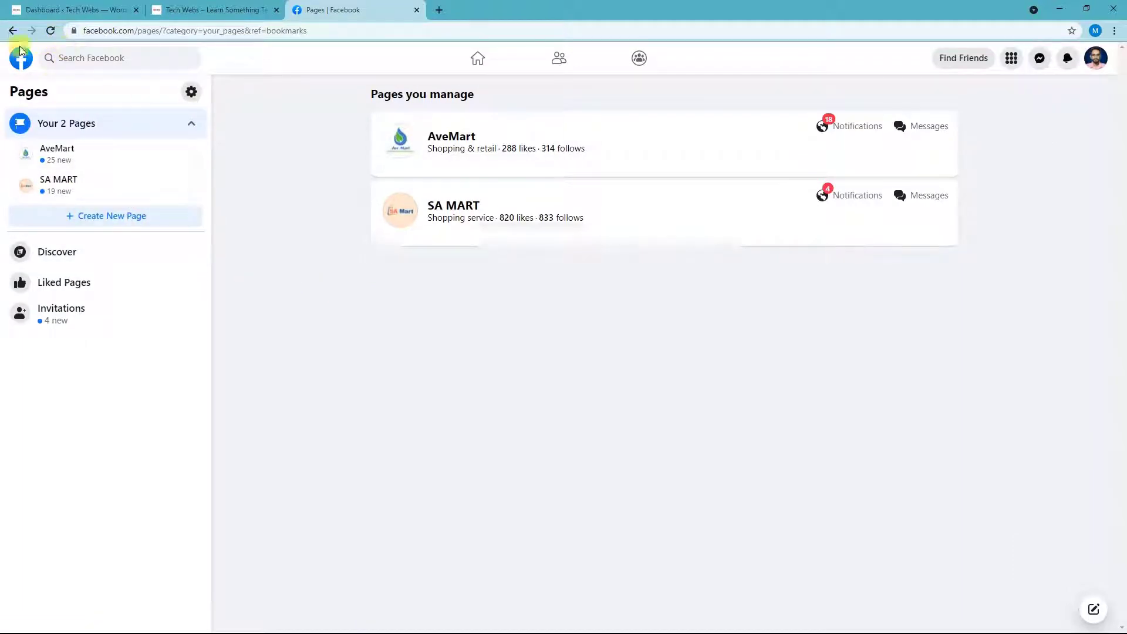
click(50, 31)
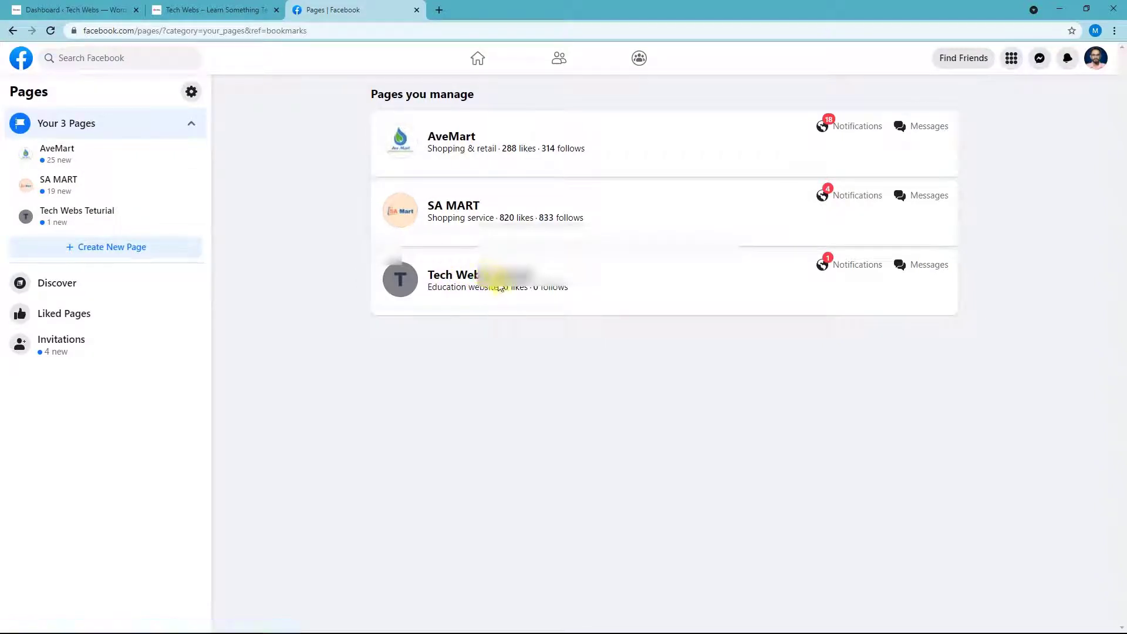
click(496, 286)
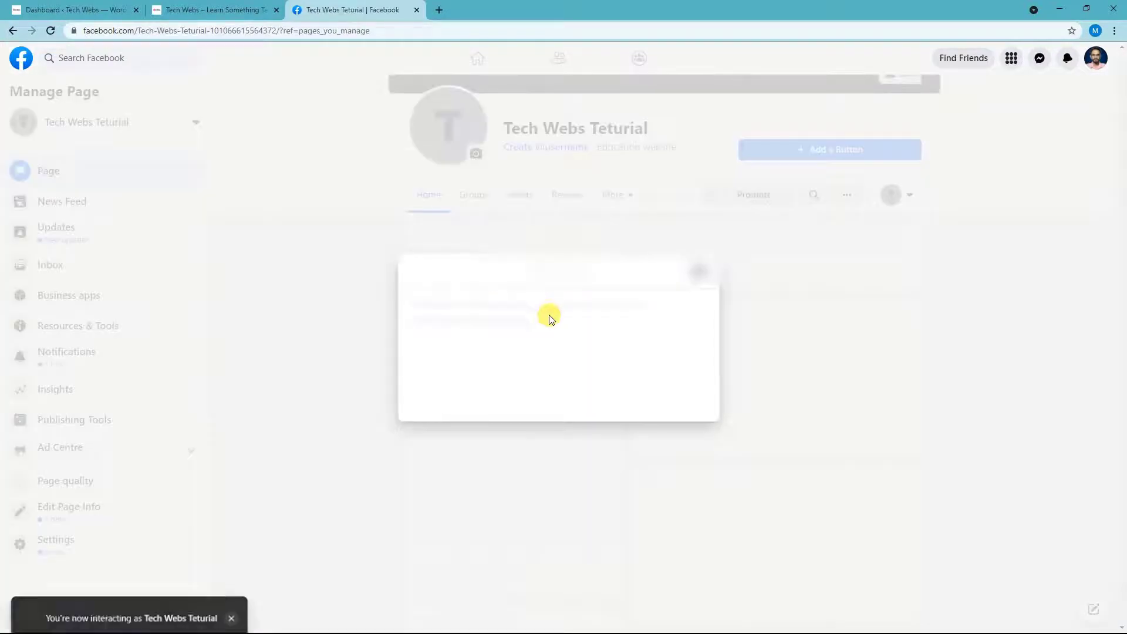
click(699, 164)
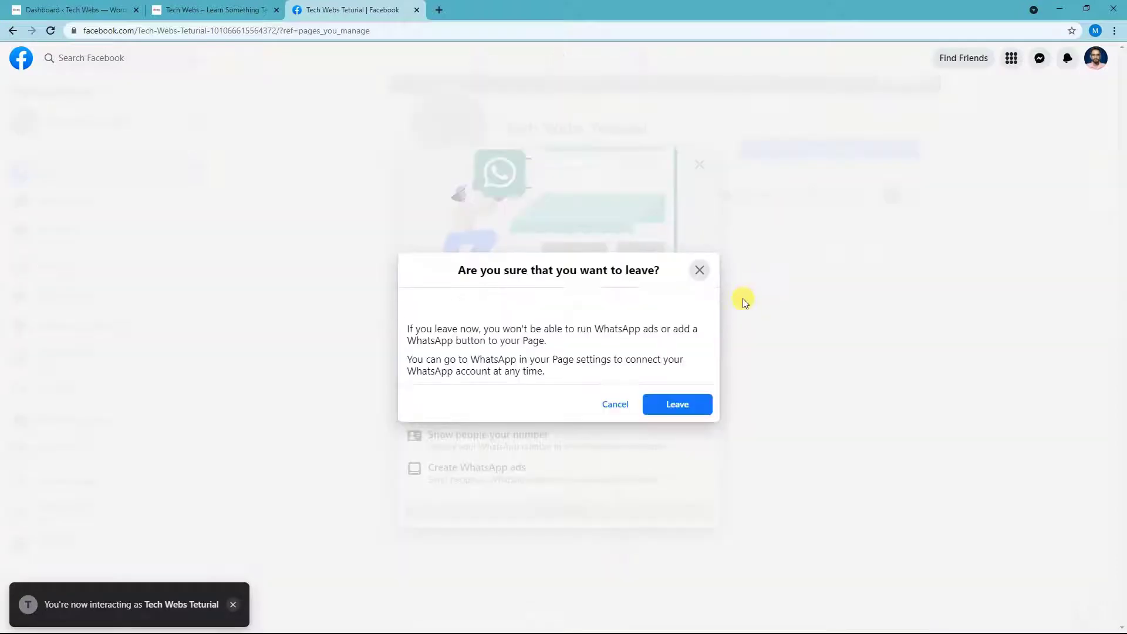
click(675, 405)
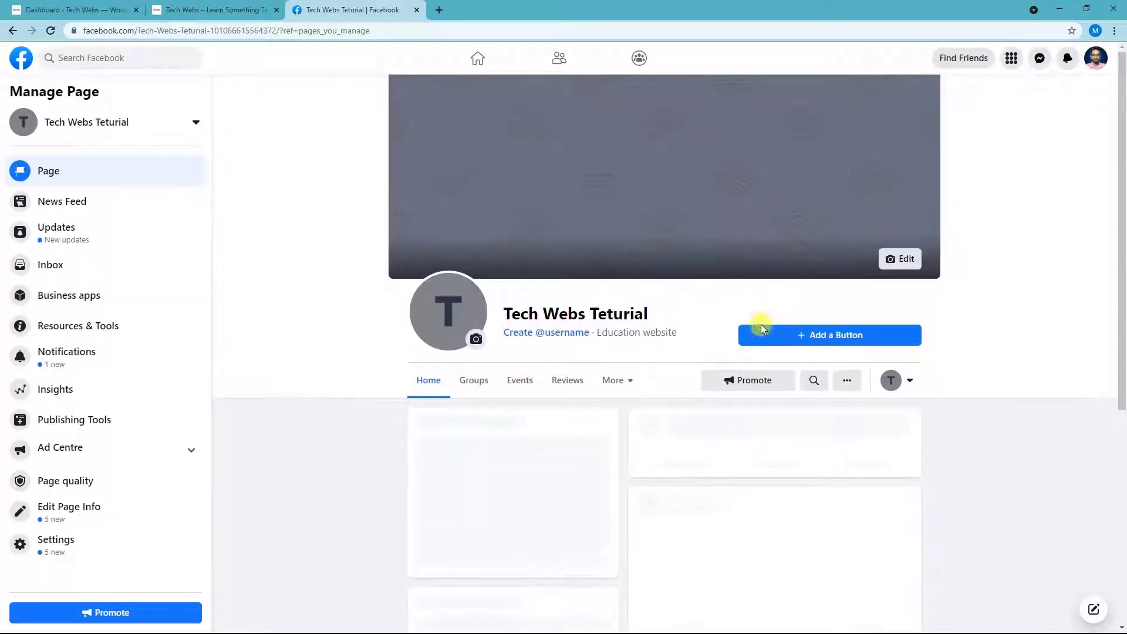
Step: Correct the Page's name to "Tech Webs Tutorial" in its Page info and confirm the name change
click(69, 515)
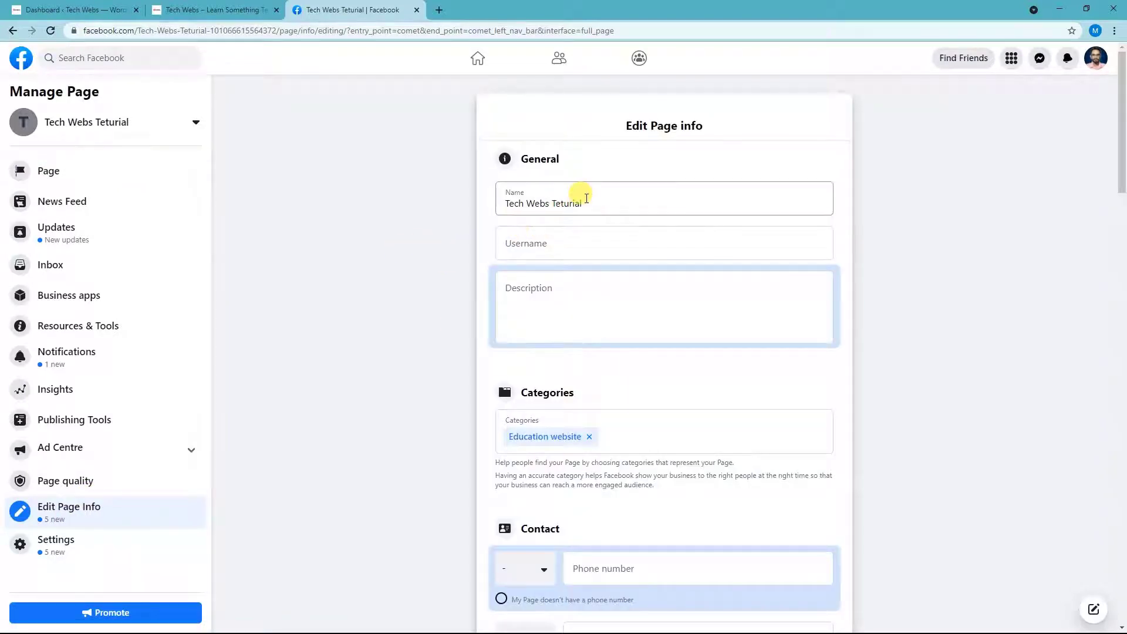
click(567, 203)
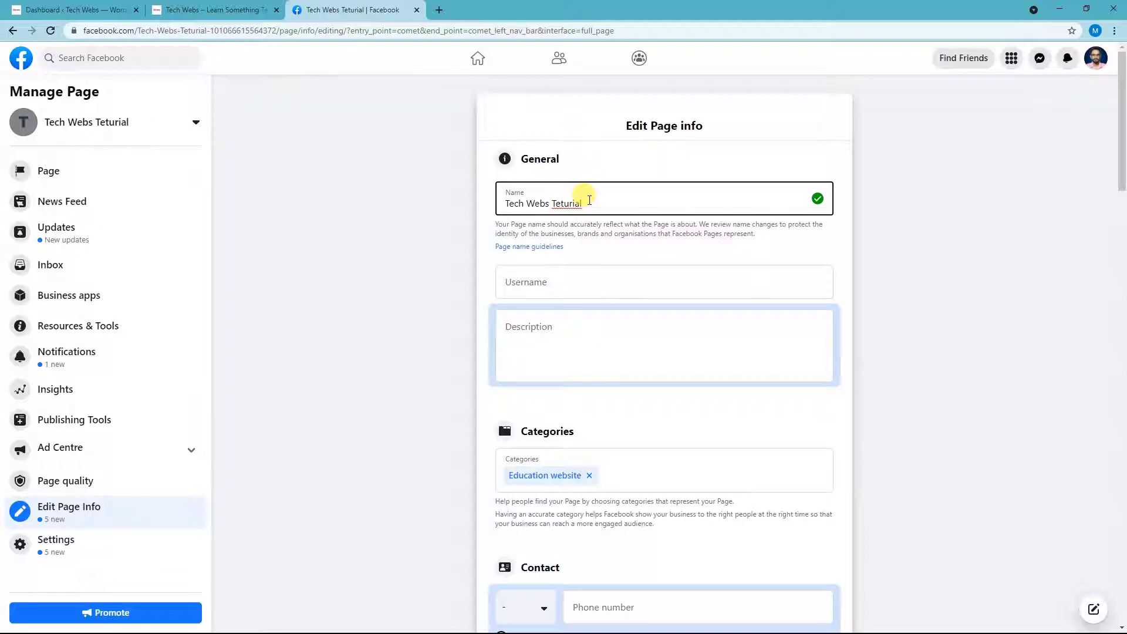
key(BackSpace)
key(BackSpace)
text(to)
key(Return)
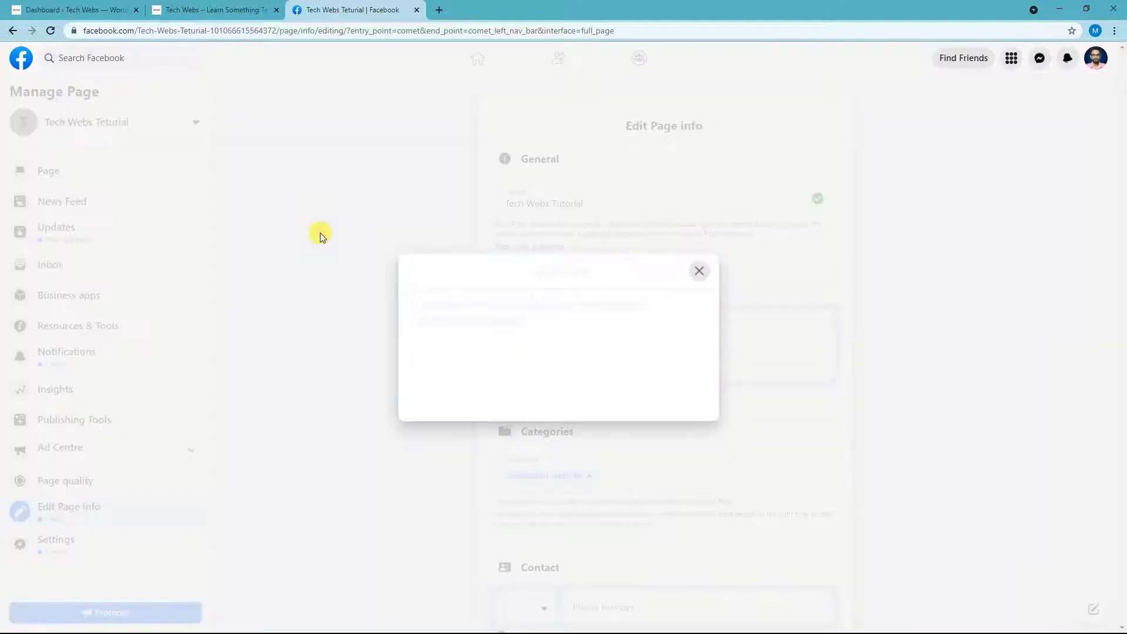
click(712, 431)
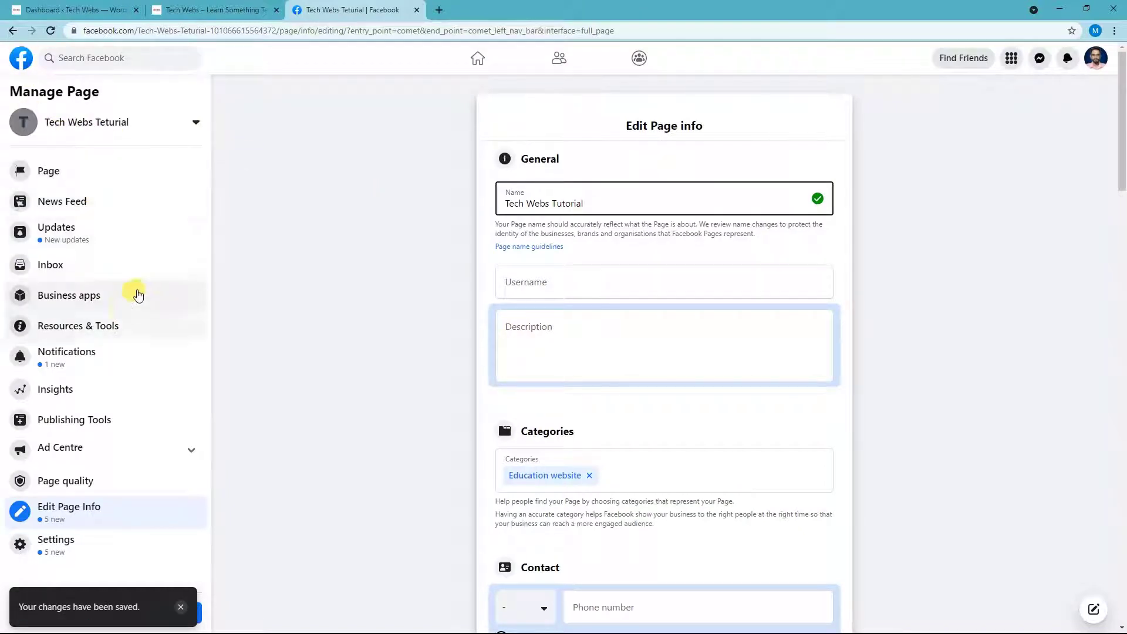
Step: Open the Page's Messaging settings and start the setup for adding Messenger to the website
scroll(140, 300, down, 2)
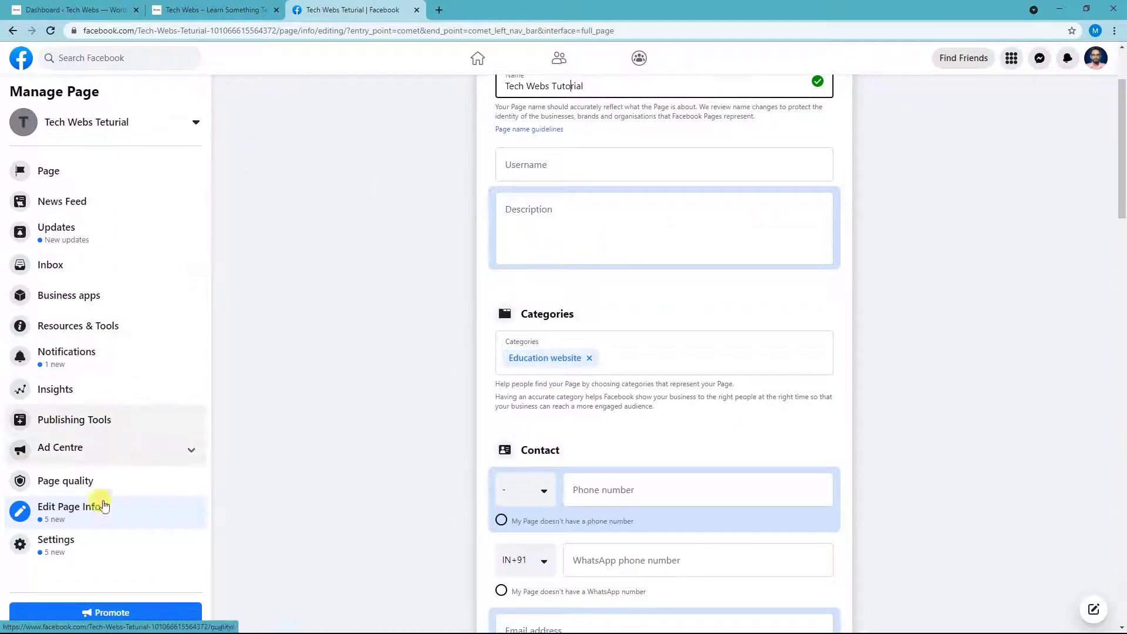
click(91, 552)
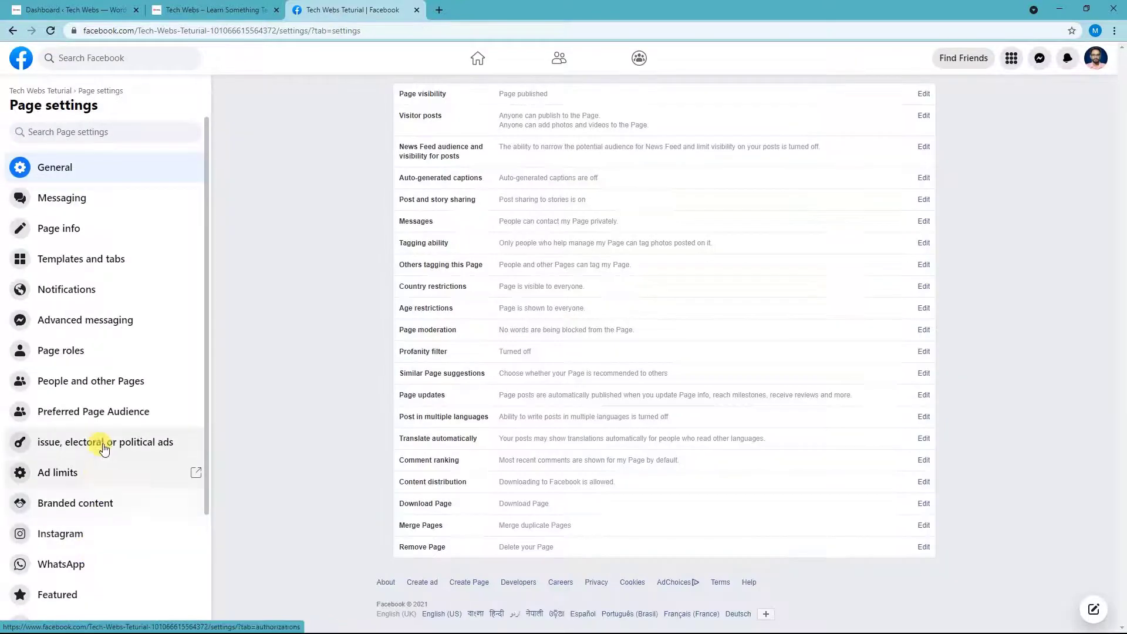
click(65, 203)
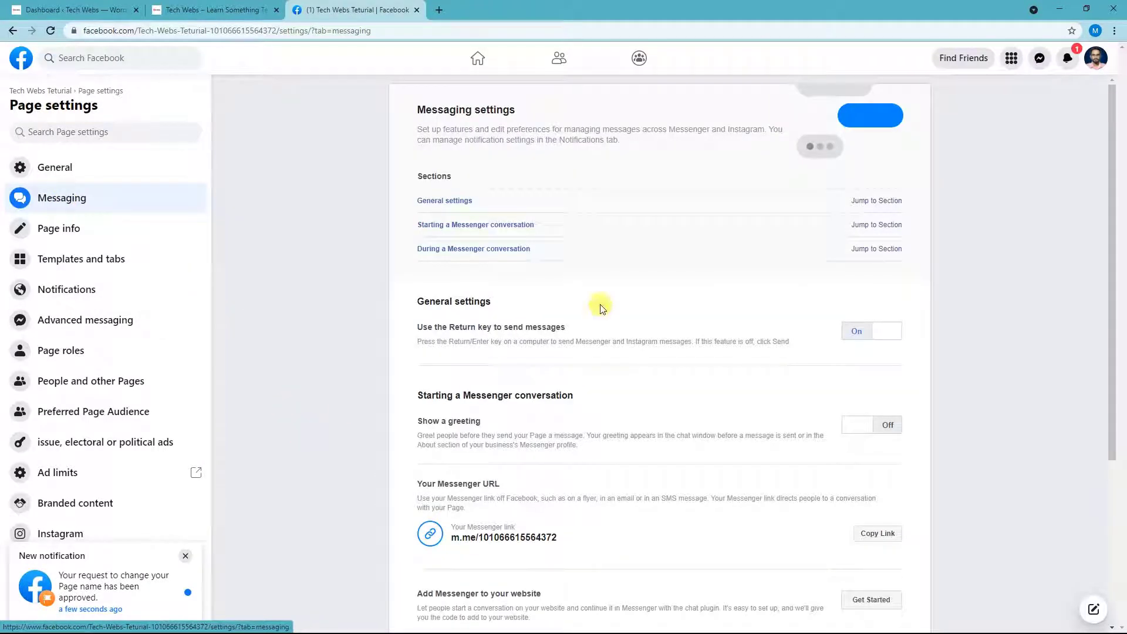
scroll(739, 251, down, 2)
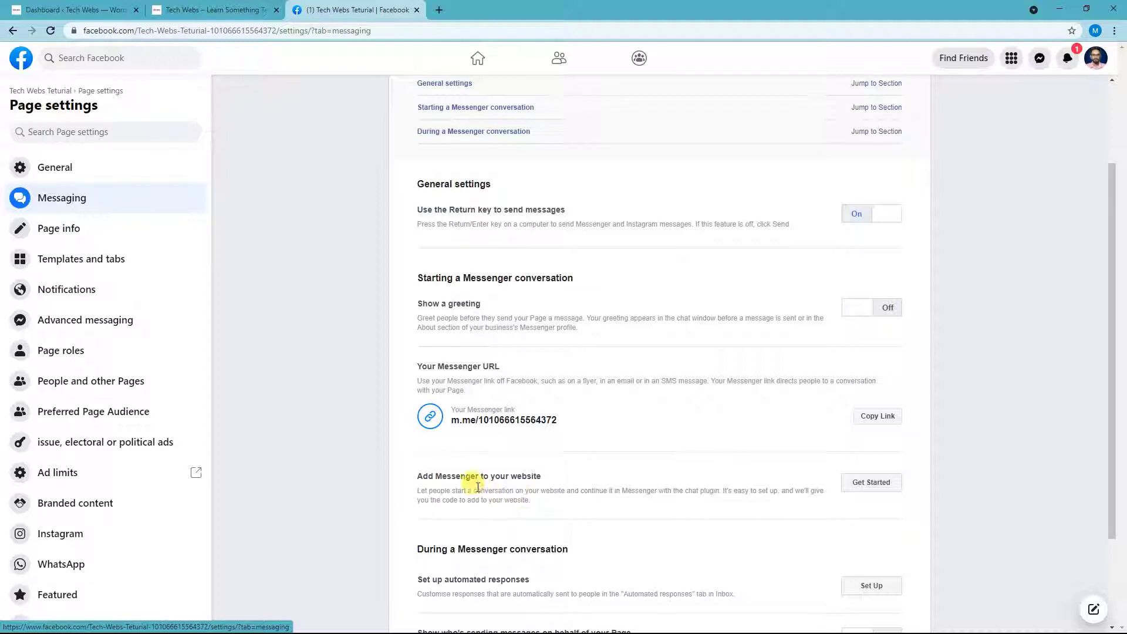
click(859, 488)
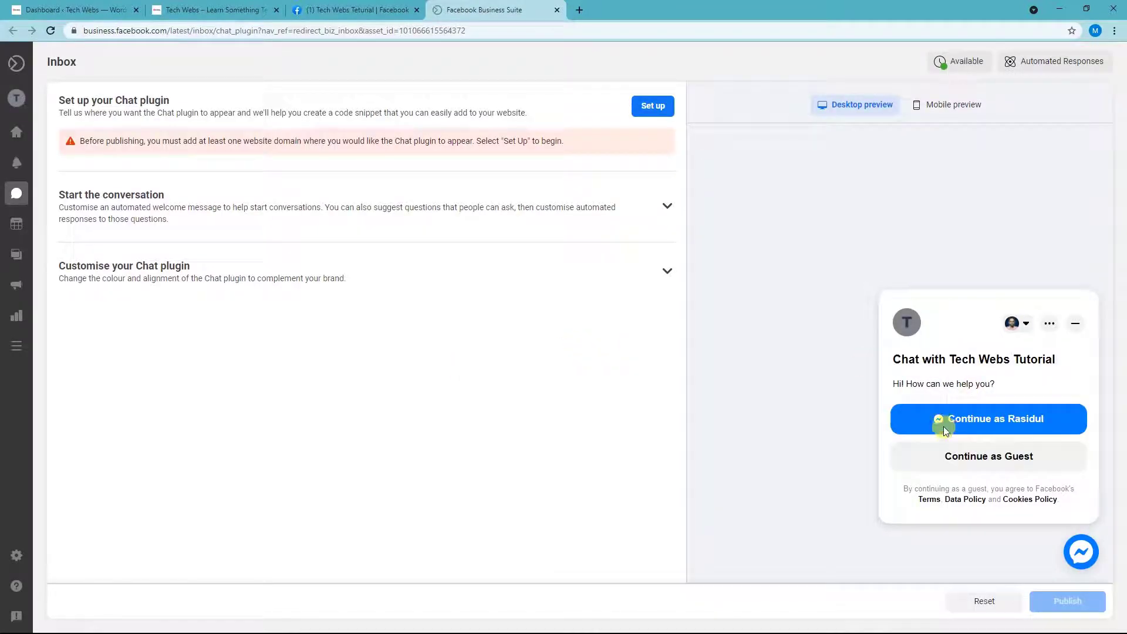
Step: Toggle the chat window in the Chat plugin's desktop preview and return to the live Tech Webs site
click(1080, 551)
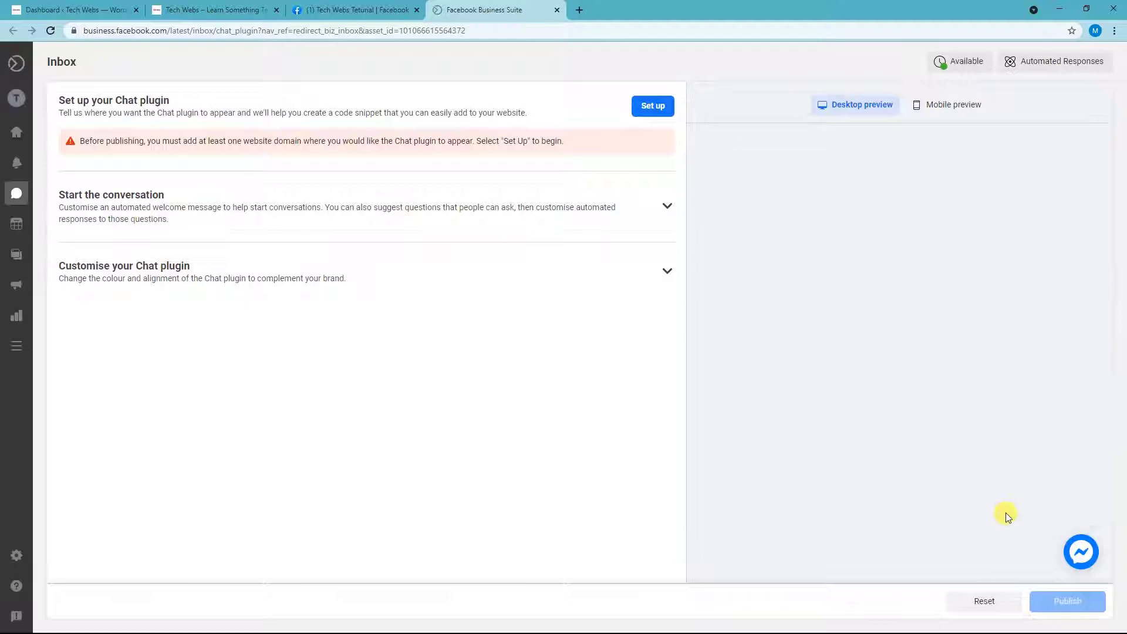
click(1077, 554)
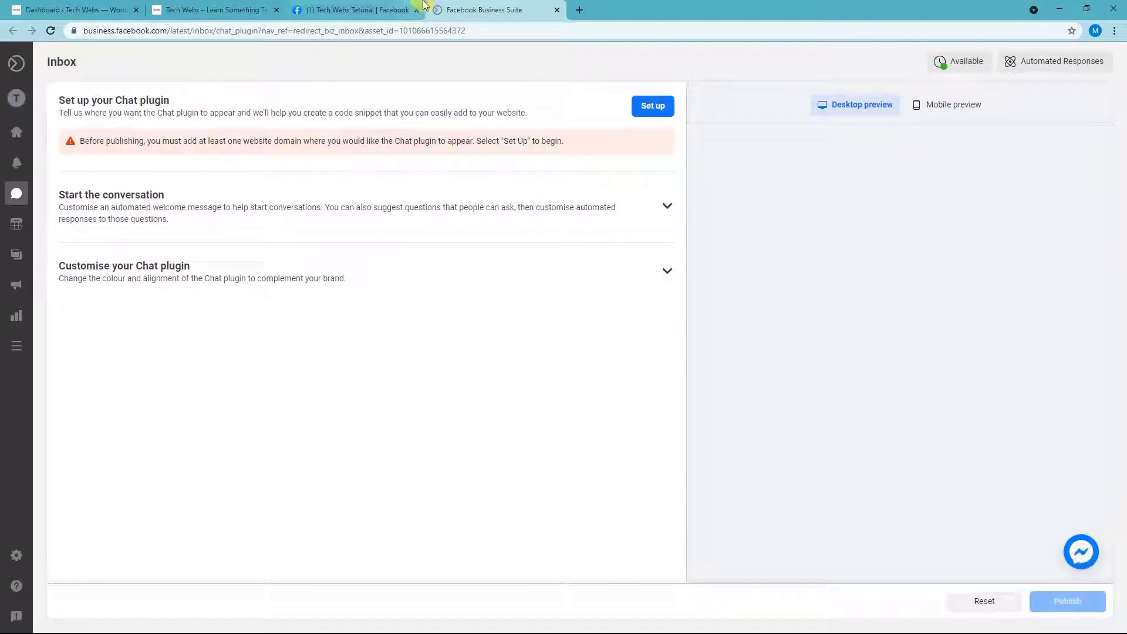
click(208, 10)
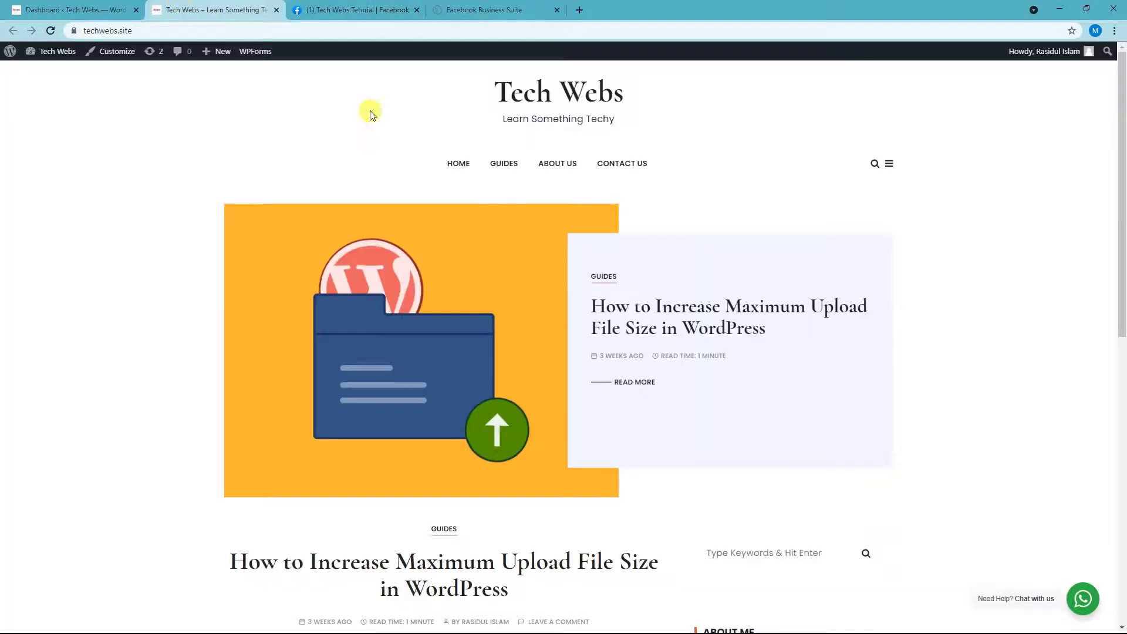
Step: Open the existing WhatsApp chat widget on the live site, then return to Facebook's Chat plugin page and toggle its chat preview
click(1080, 601)
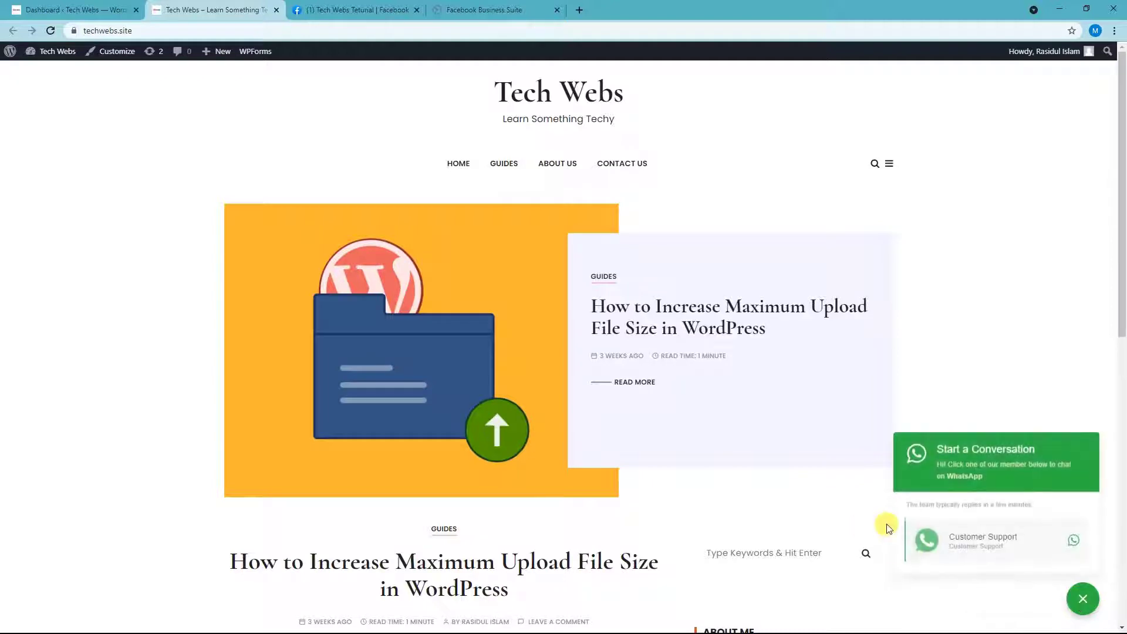
click(405, 9)
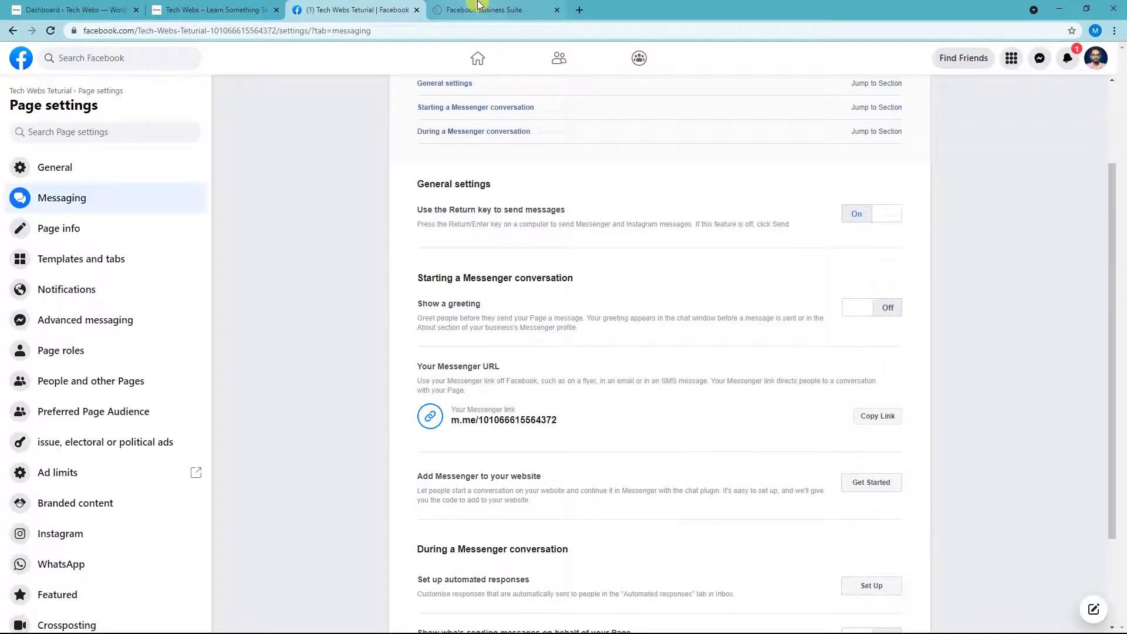
click(479, 7)
click(1089, 552)
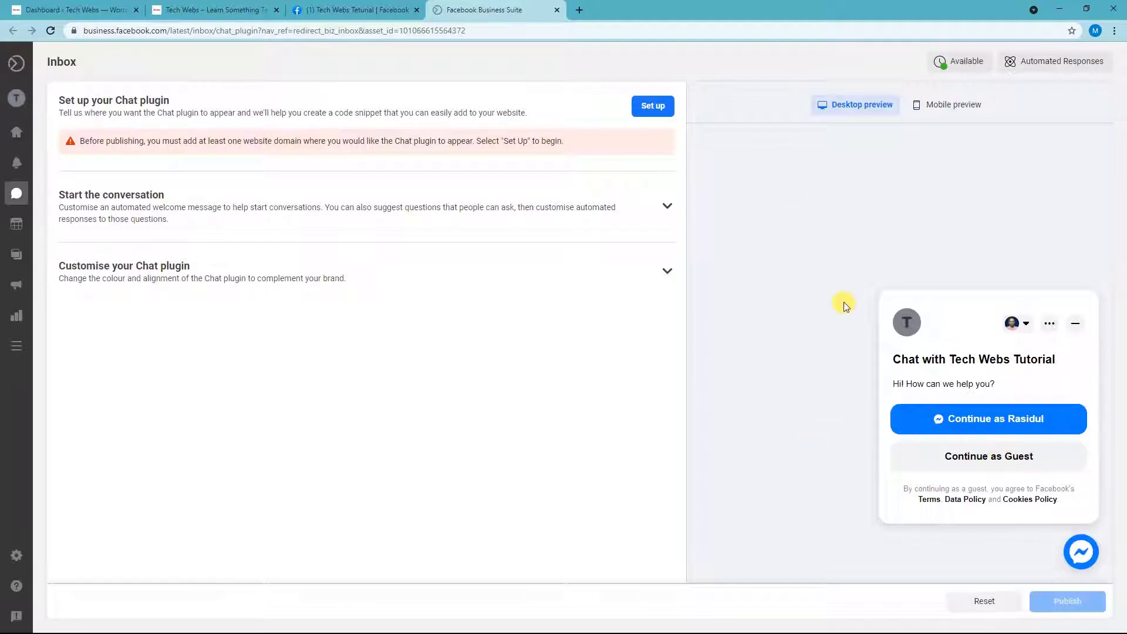
Step: Start the Chat plugin setup with English (US) as the language and copy the Tech Webs site's address for the domain step
click(658, 108)
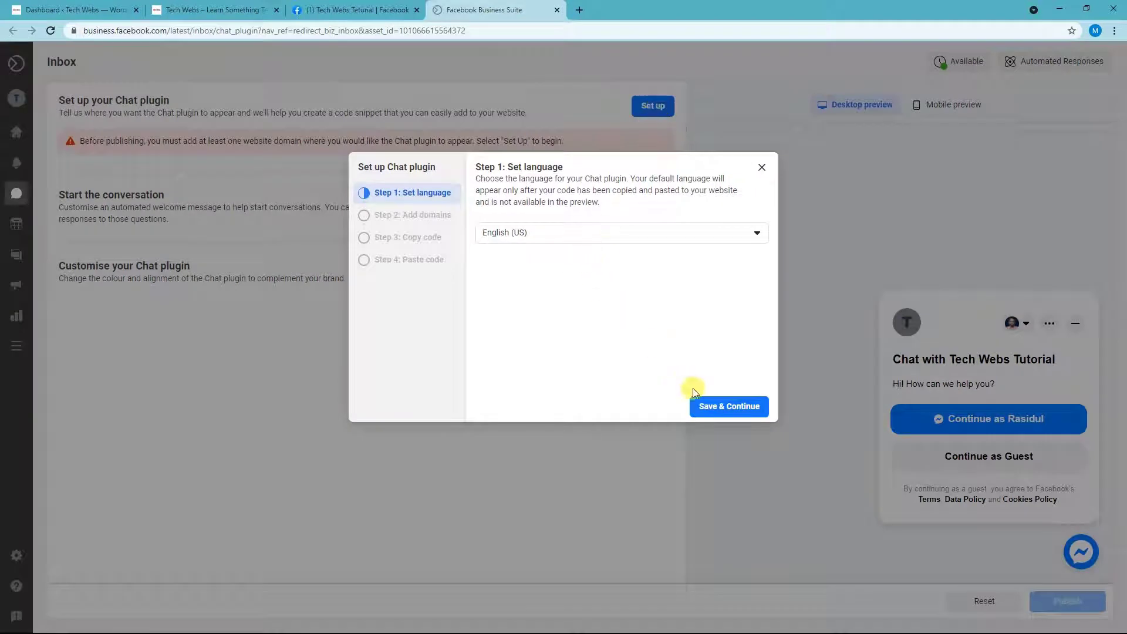
click(712, 404)
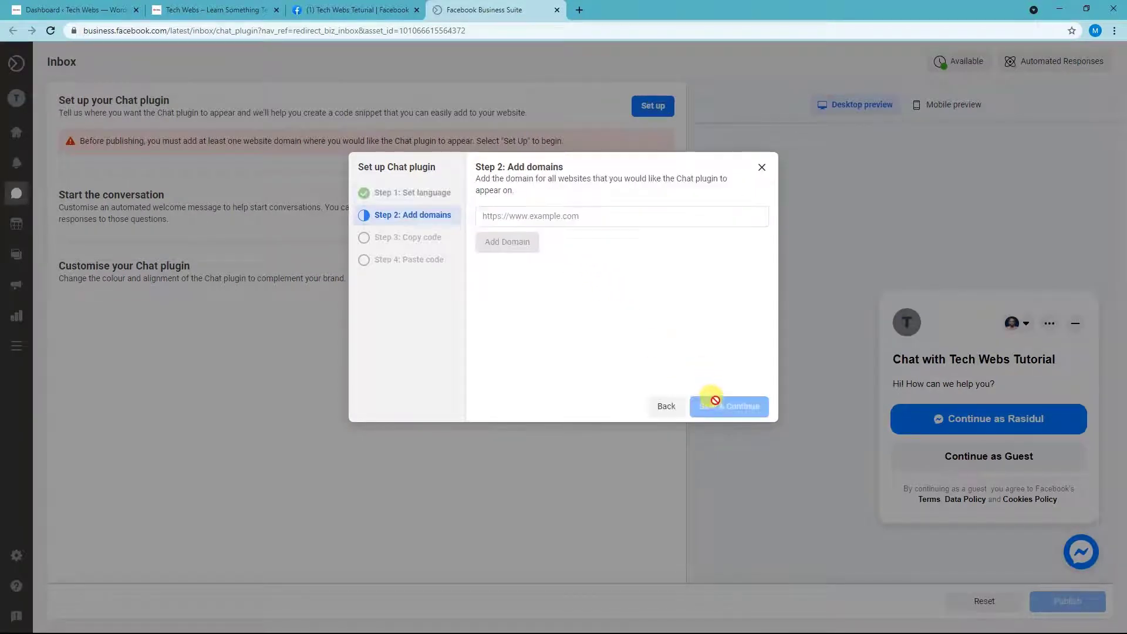
click(602, 215)
click(226, 9)
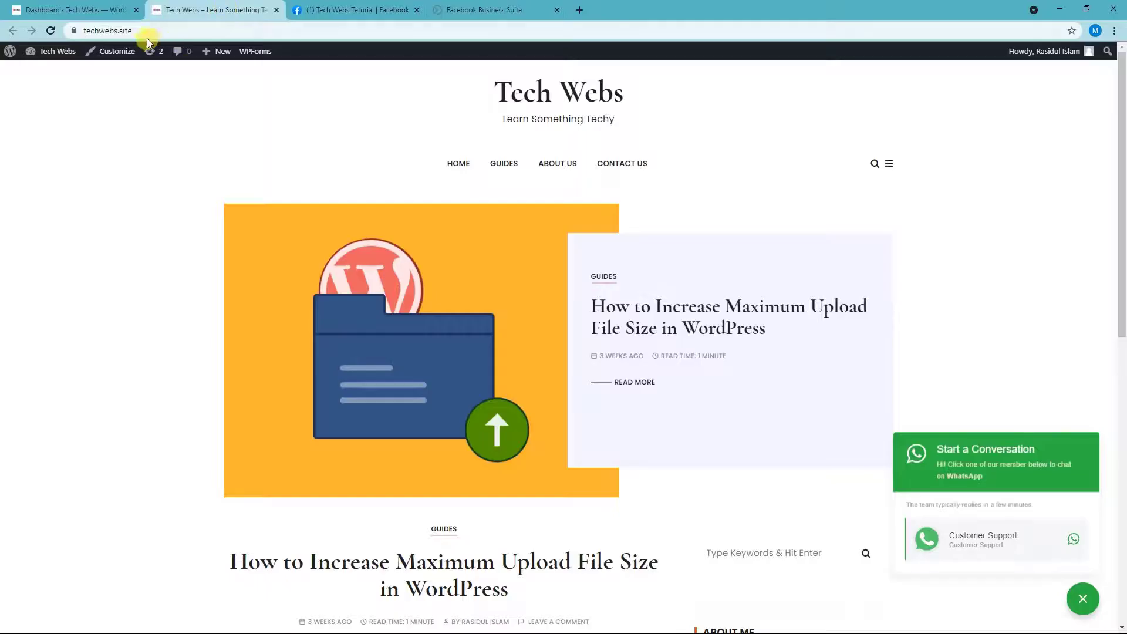
click(156, 30)
click(157, 29)
triple_click(157, 30)
key(ctrl+c)
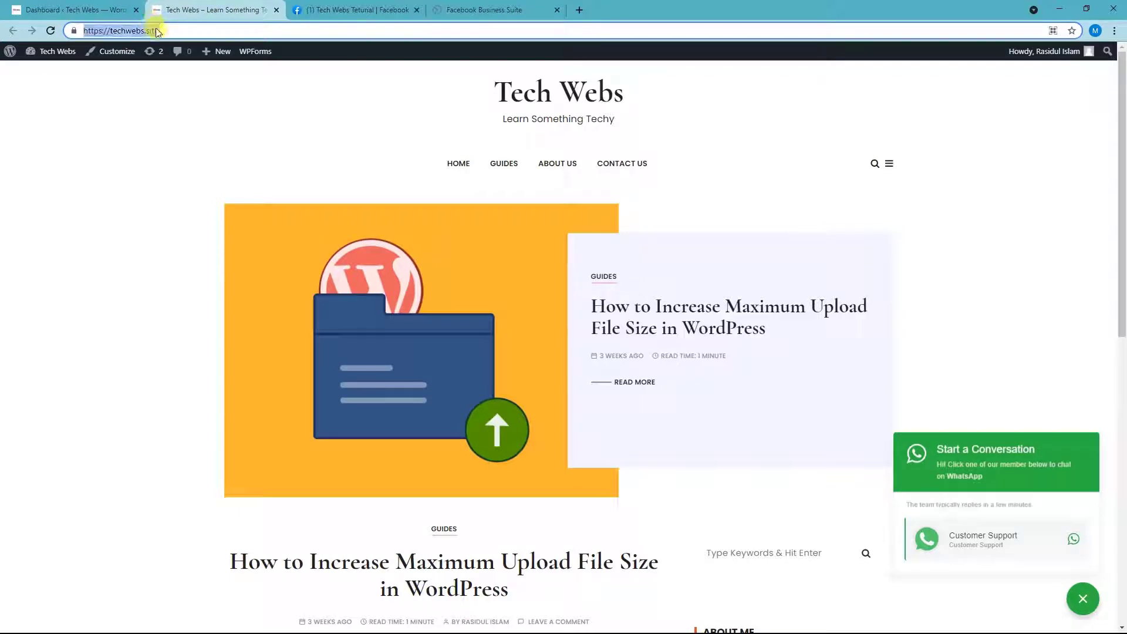
click(467, 9)
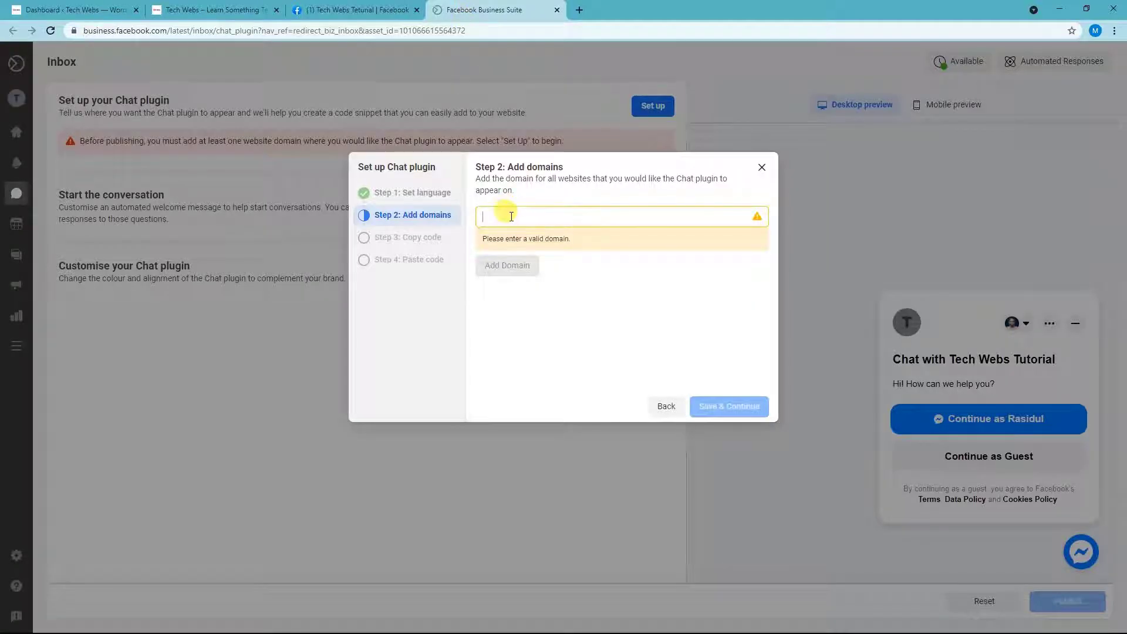
key(ctrl+v)
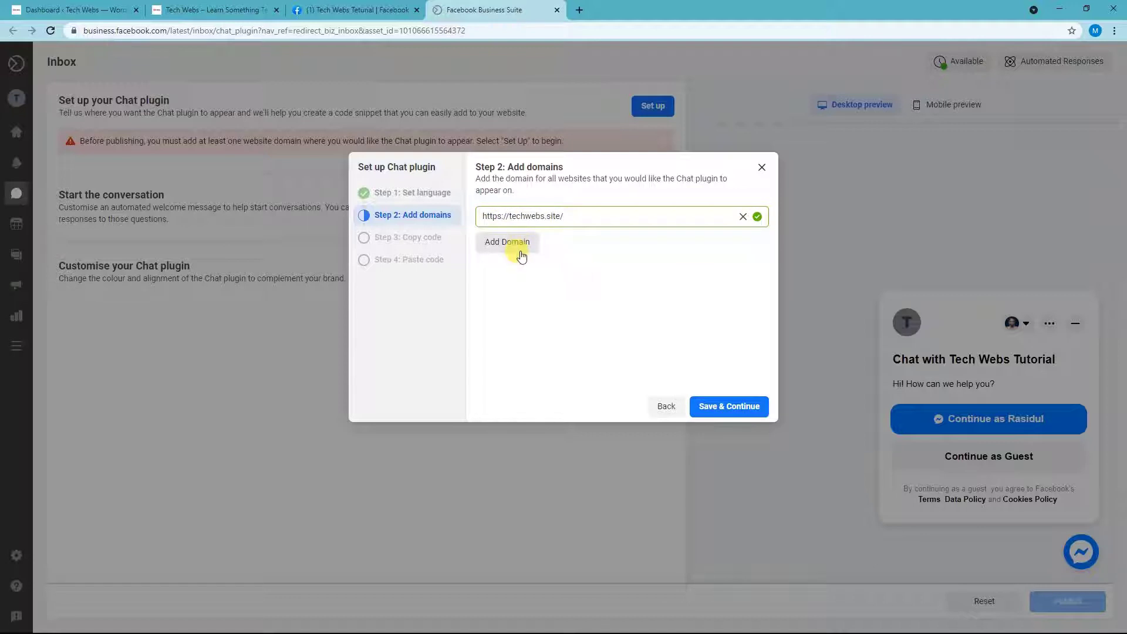
click(521, 256)
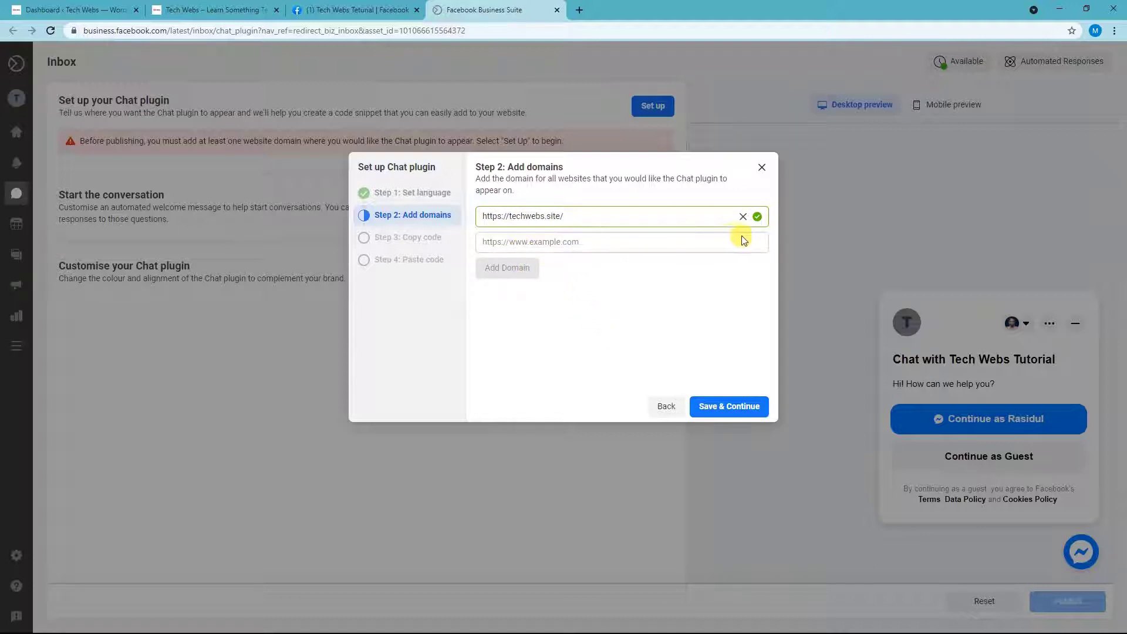
click(727, 406)
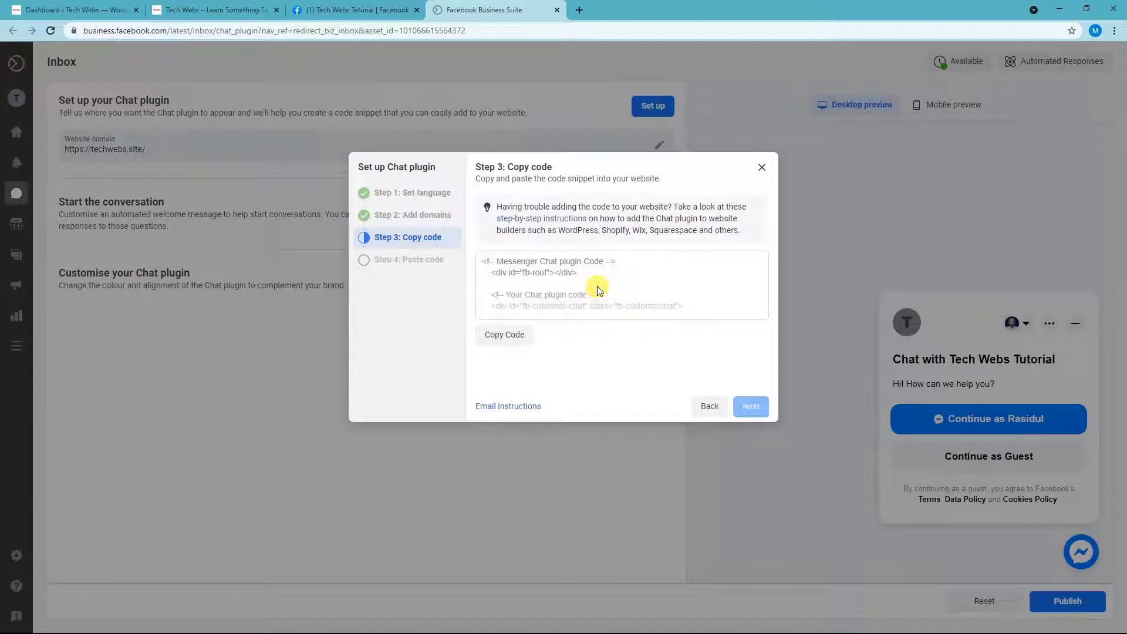
Step: Look through the Messenger Chat plugin code, copy it to the clipboard, and finish the plugin setup
scroll(599, 291, down, 5)
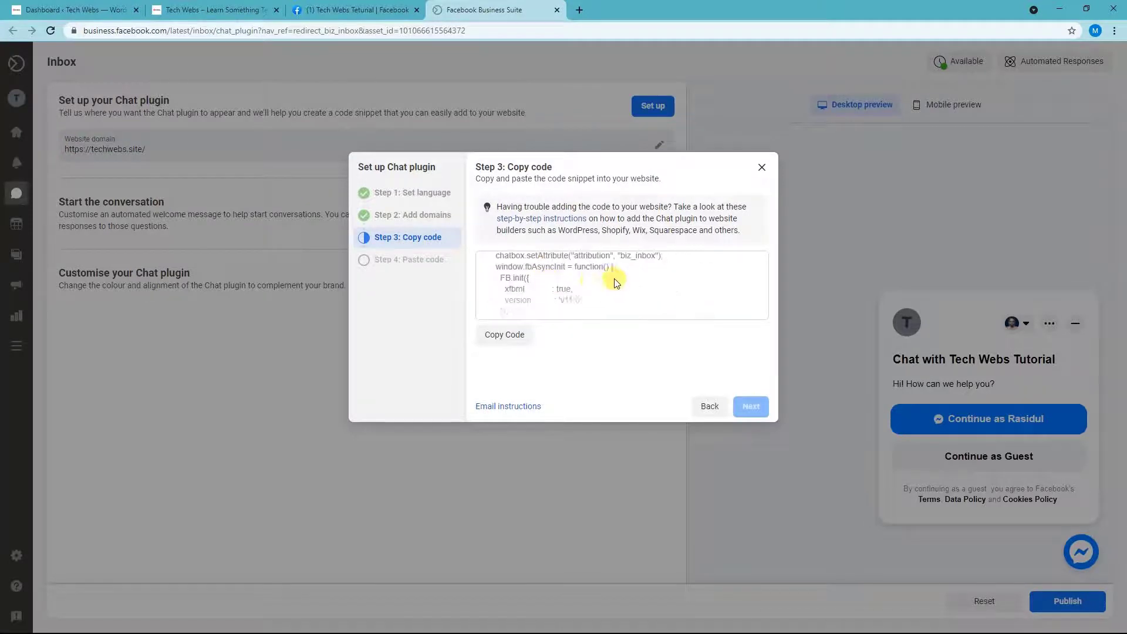
scroll(614, 287, up, 5)
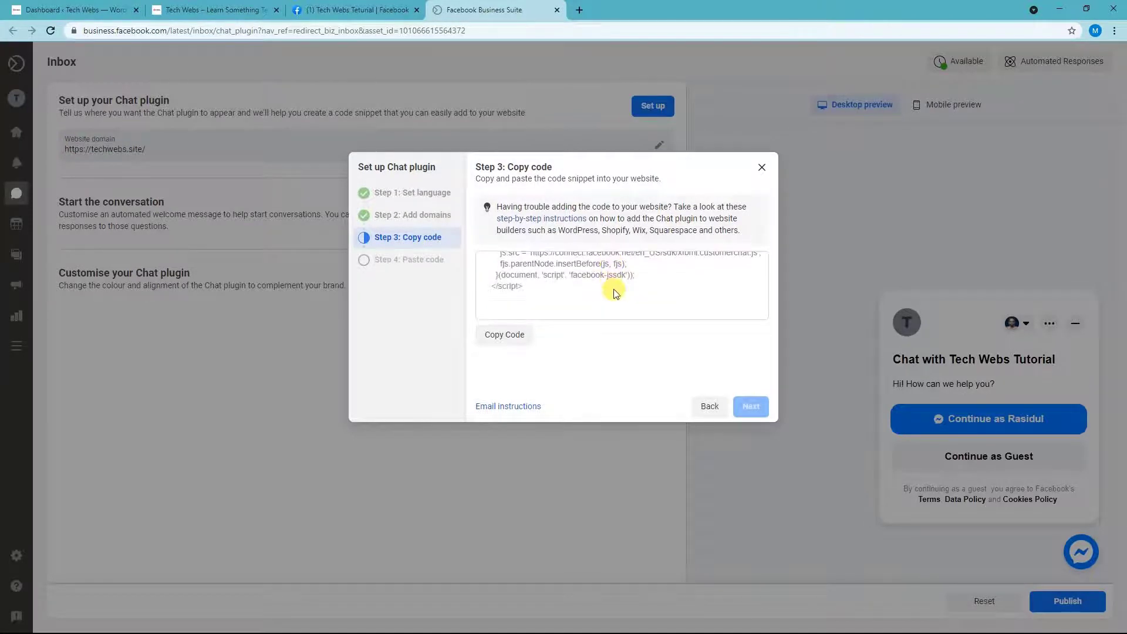
click(505, 336)
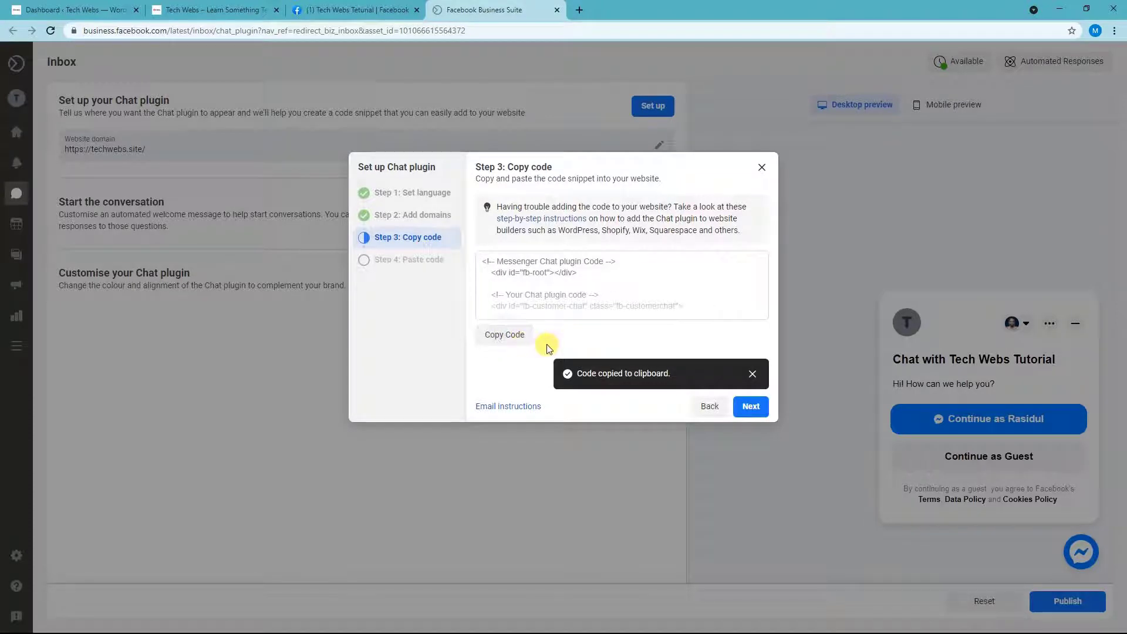
click(748, 406)
click(748, 405)
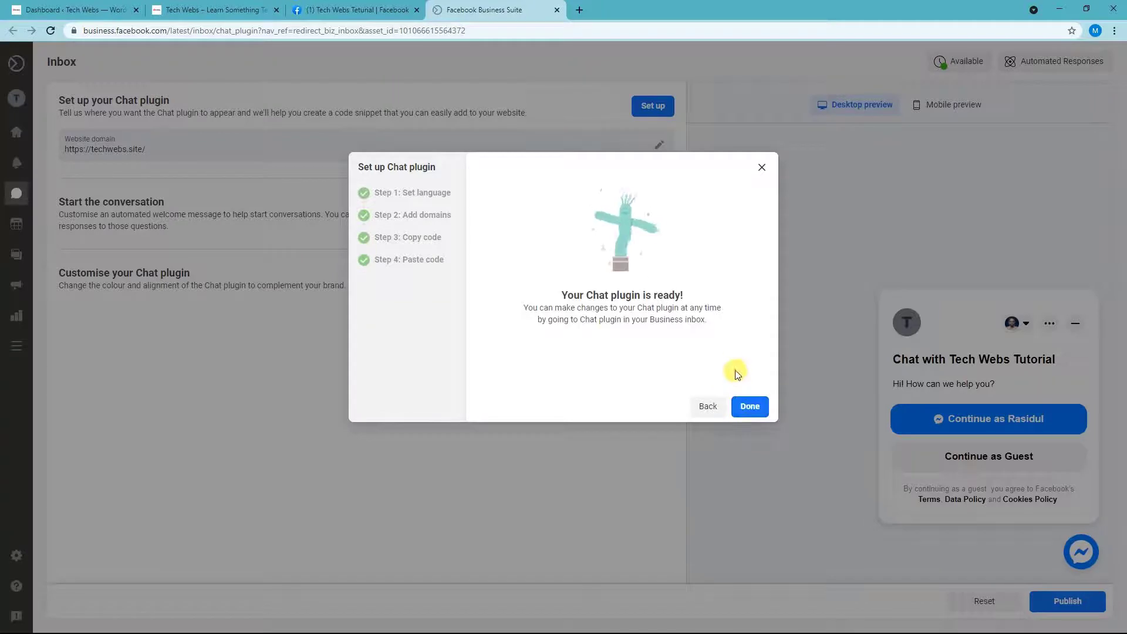
click(749, 407)
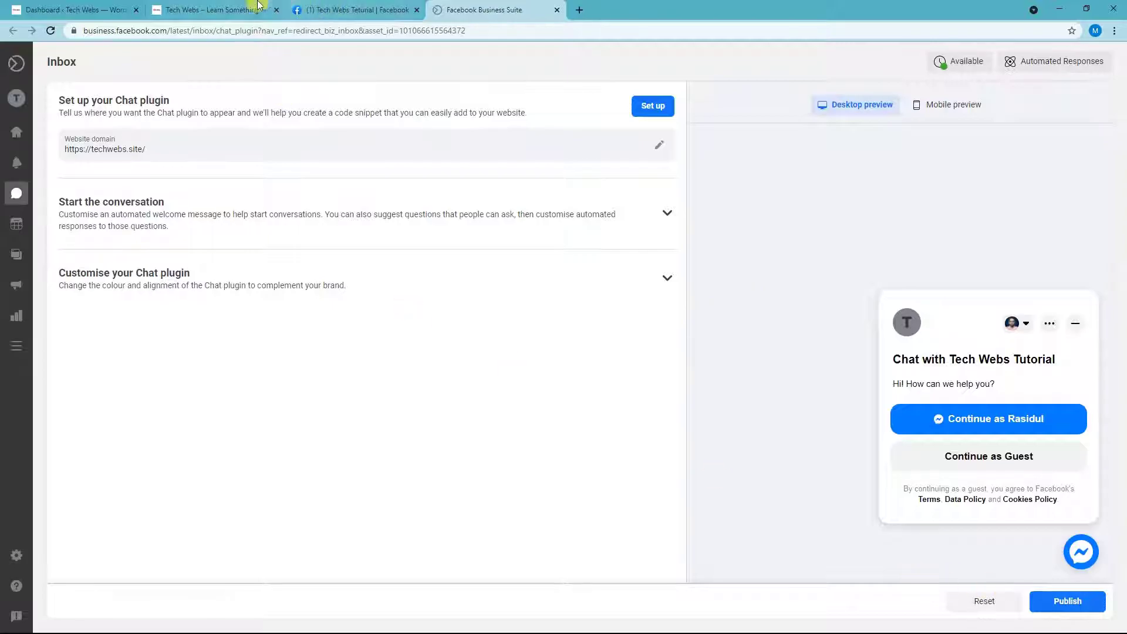
Step: Switch to the Tech Webs WordPress dashboard and search the plugins available to add for "header footer"
click(235, 10)
click(110, 5)
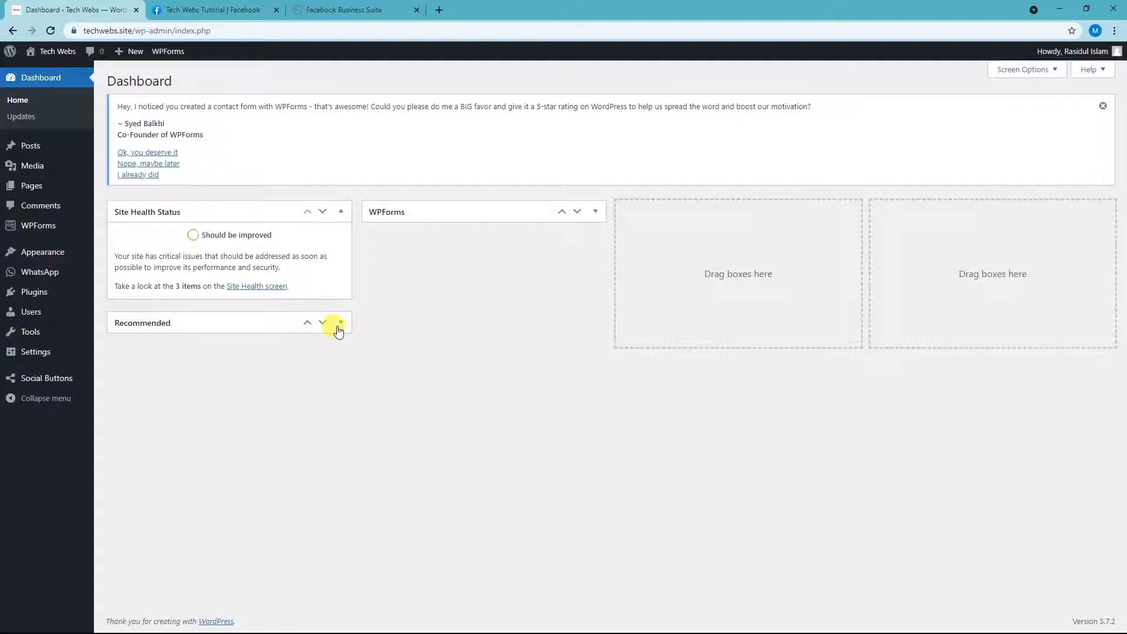
mouse_move(39, 298)
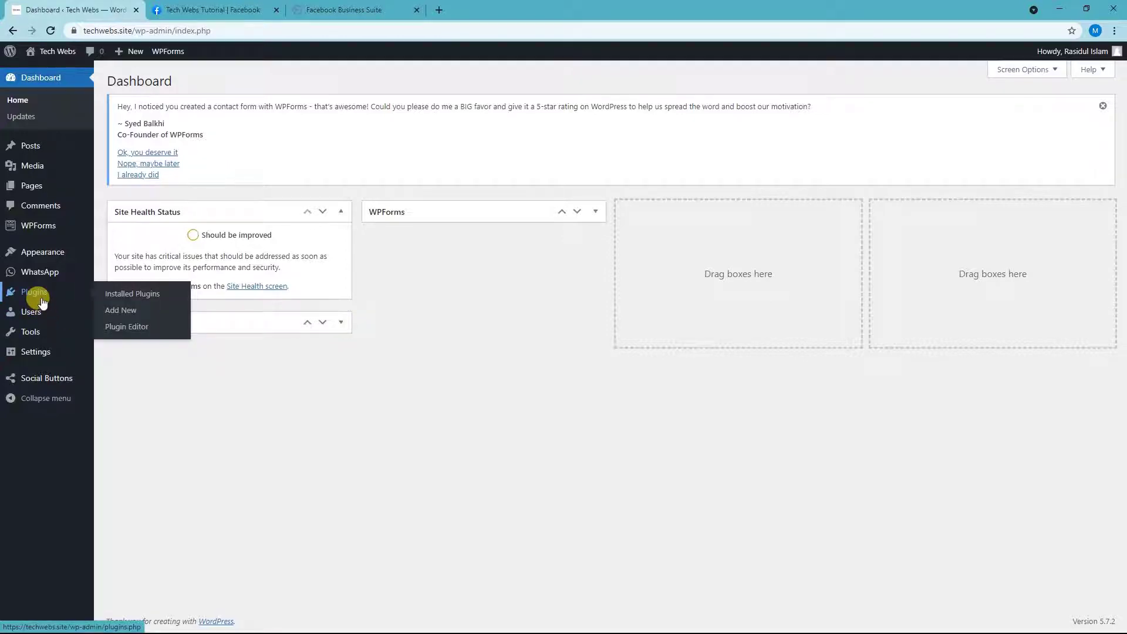
click(133, 314)
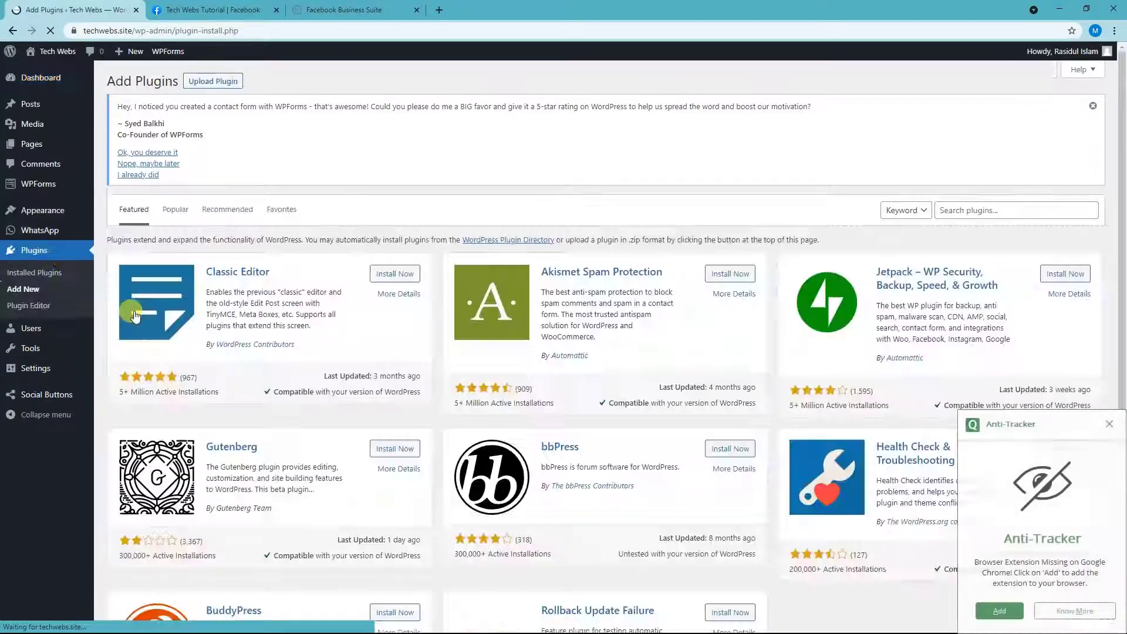
click(1110, 424)
click(981, 213)
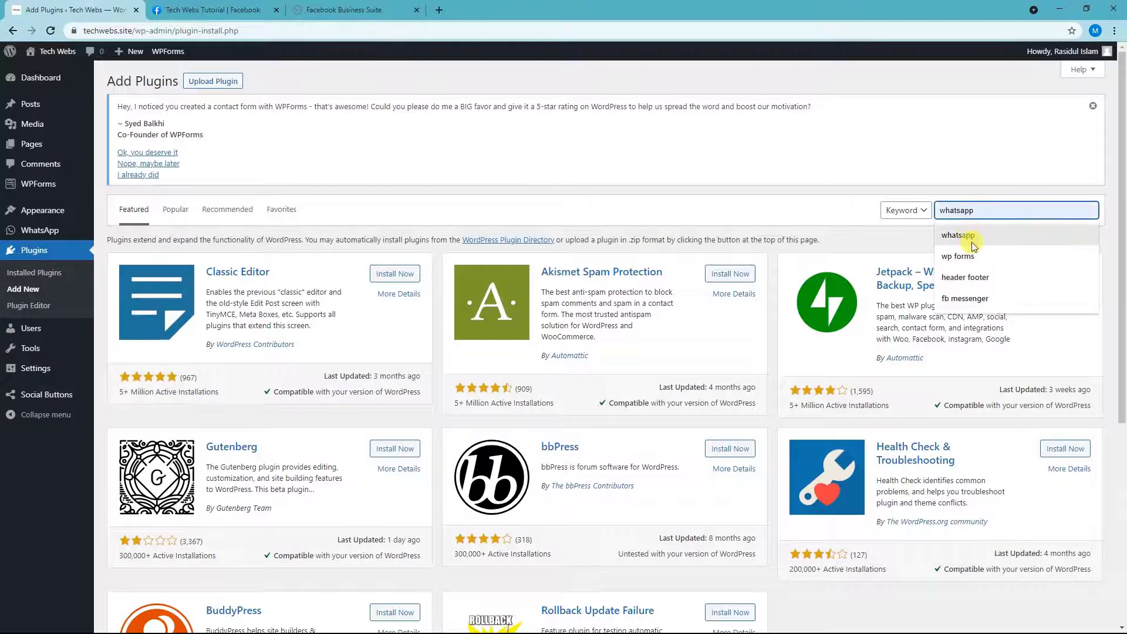
click(976, 277)
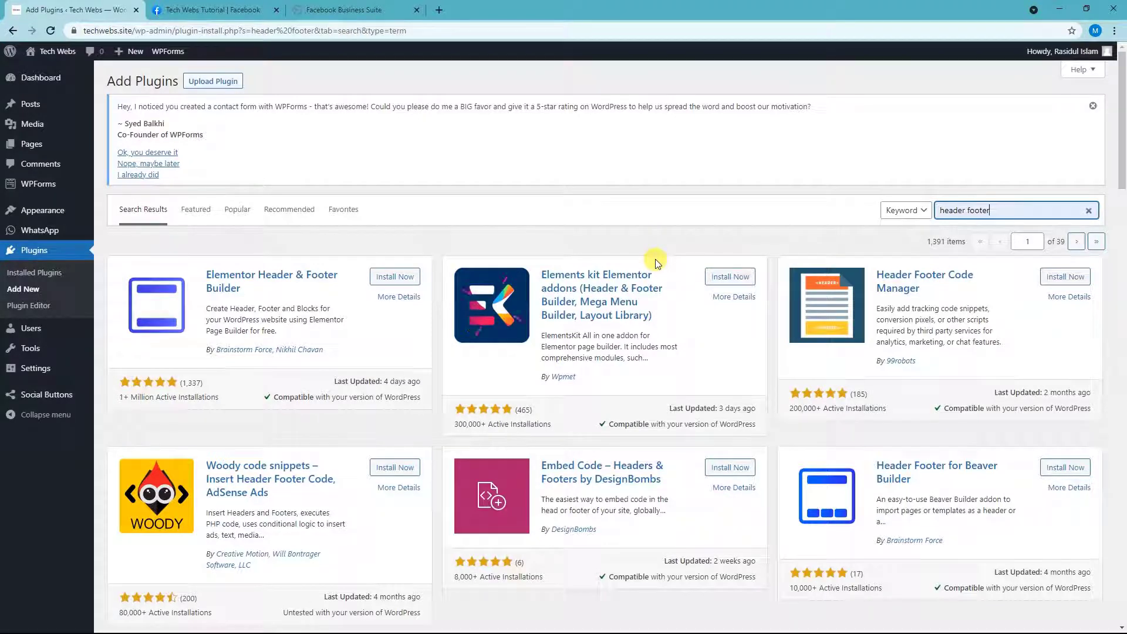
Step: Install and activate the Insert Headers and Footers plugin by WPBeginner from the search results
scroll(666, 275, down, 1)
scroll(668, 278, down, 2)
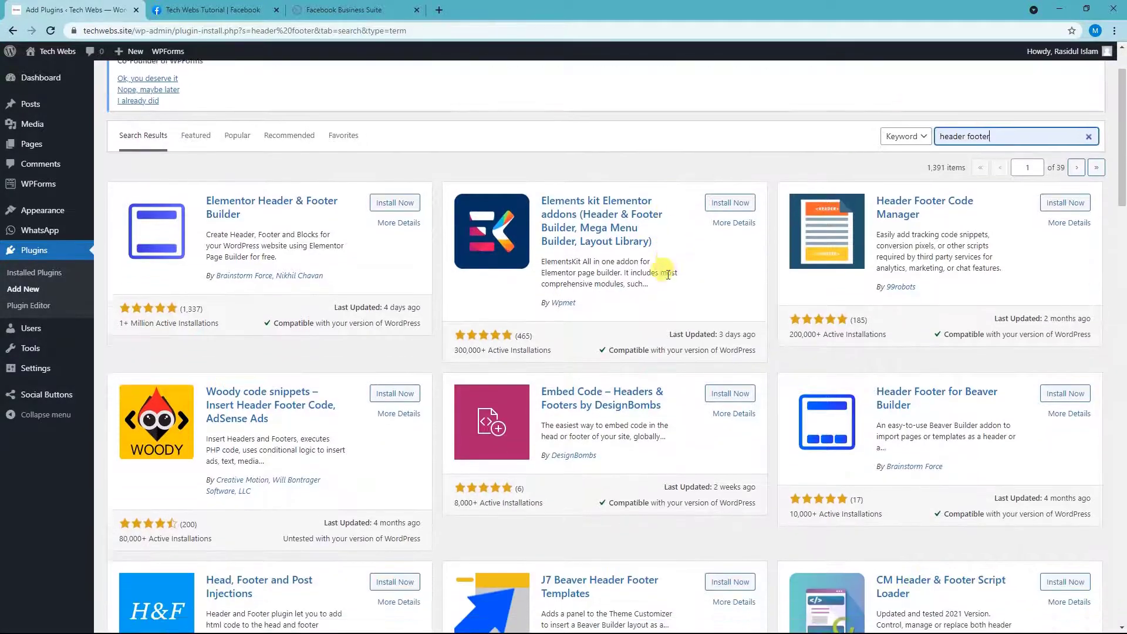
scroll(668, 279, down, 3)
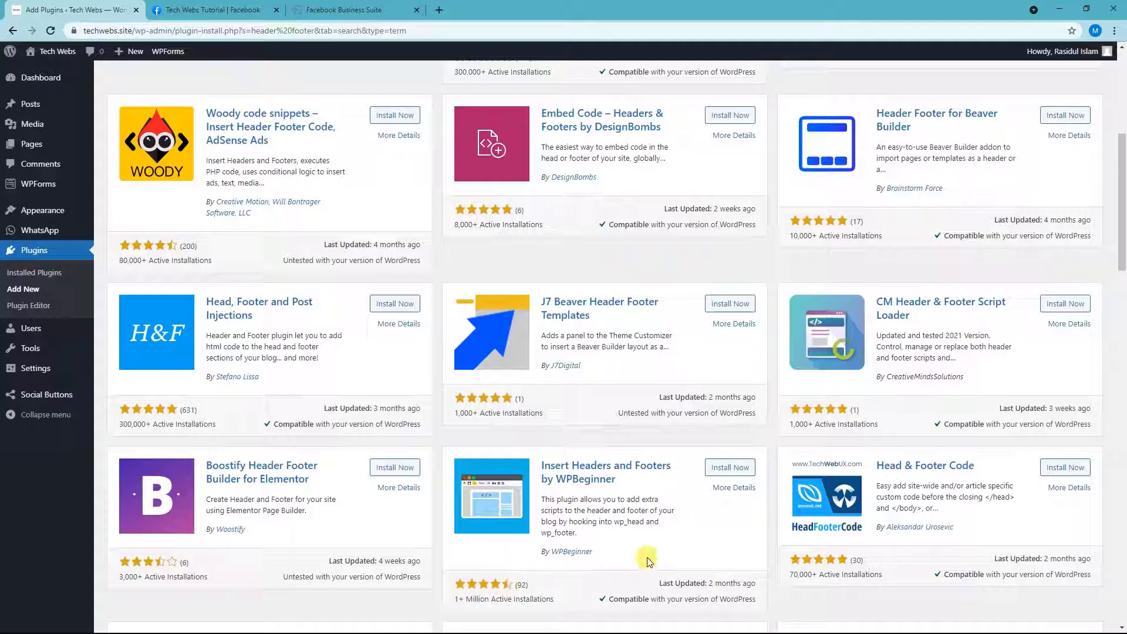
click(728, 470)
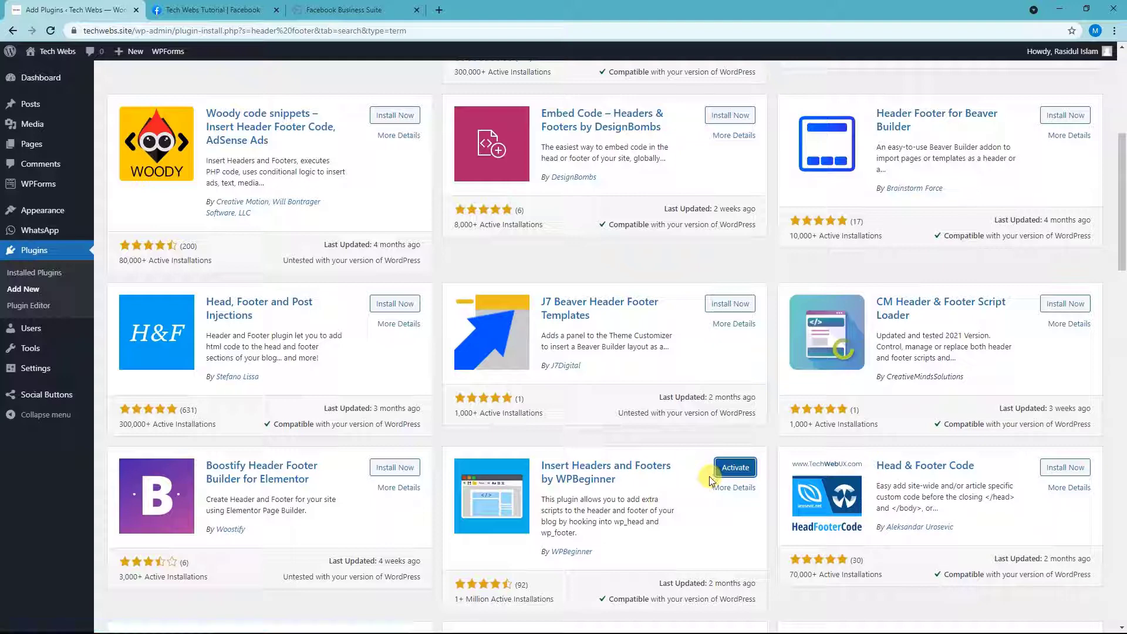
click(737, 469)
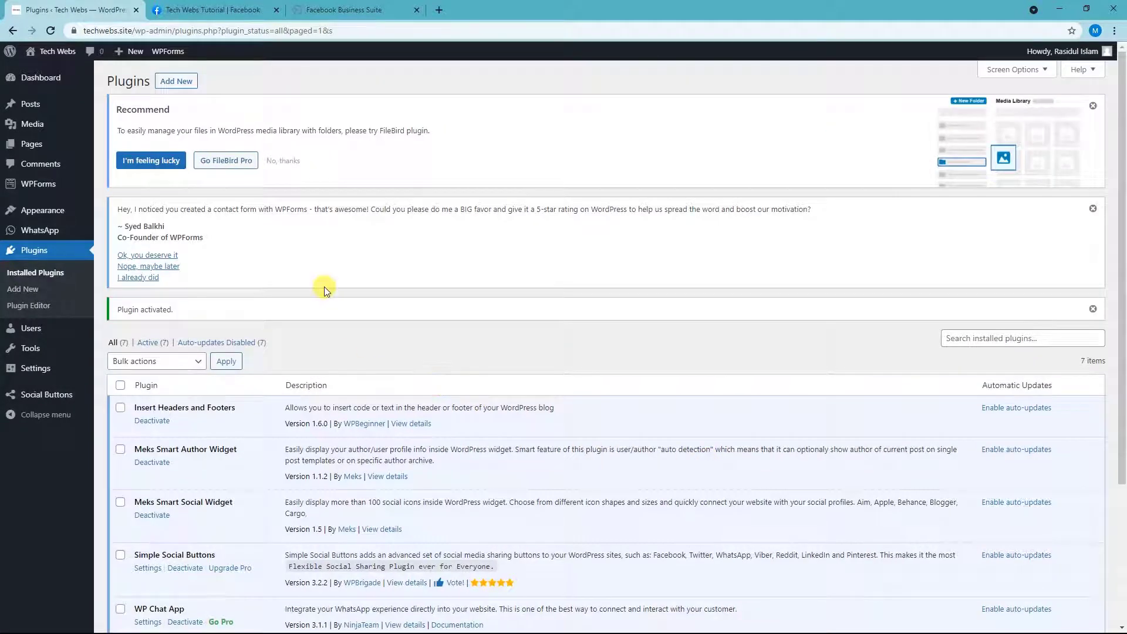
Step: Open the Insert Headers and Footers settings page in WordPress, reloading it if a critical error appears
scroll(353, 250, down, 3)
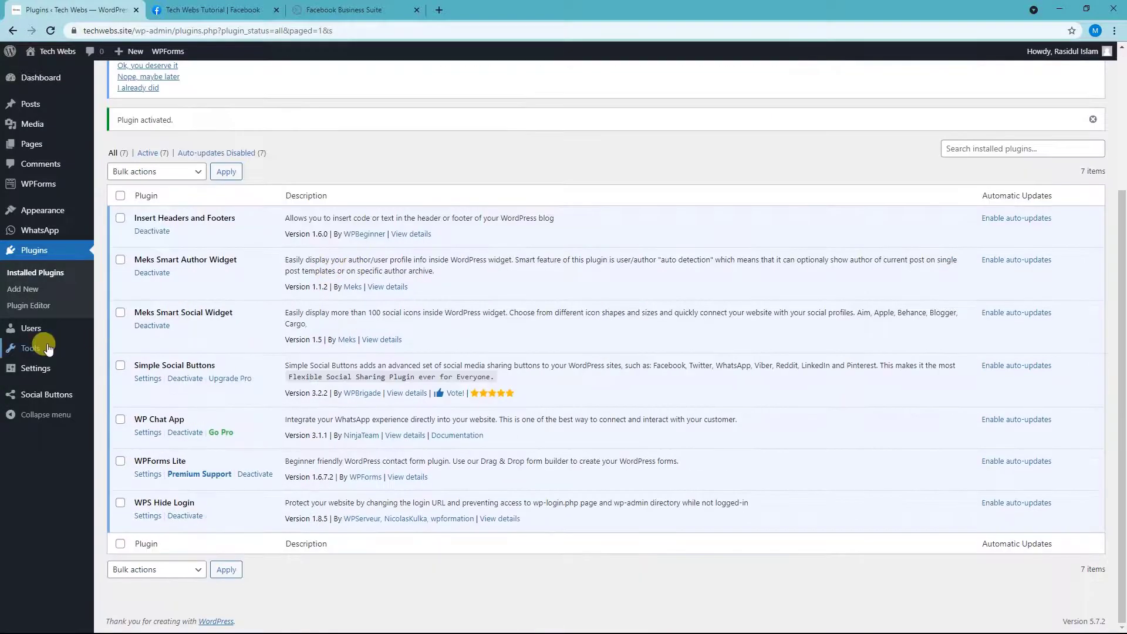
mouse_move(29, 374)
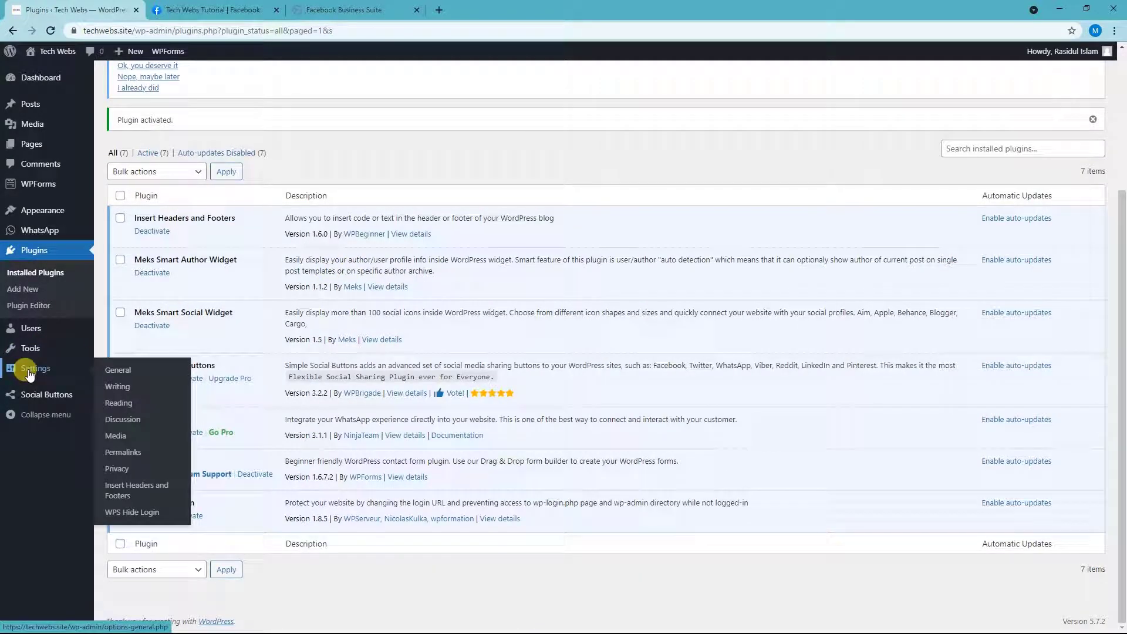
click(158, 489)
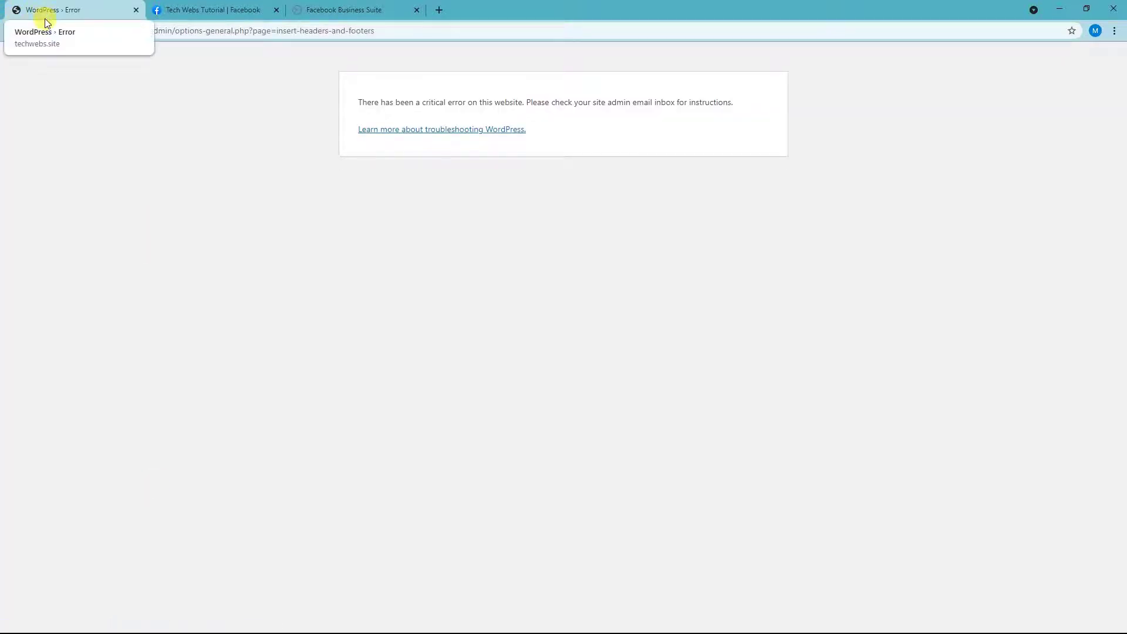
click(50, 30)
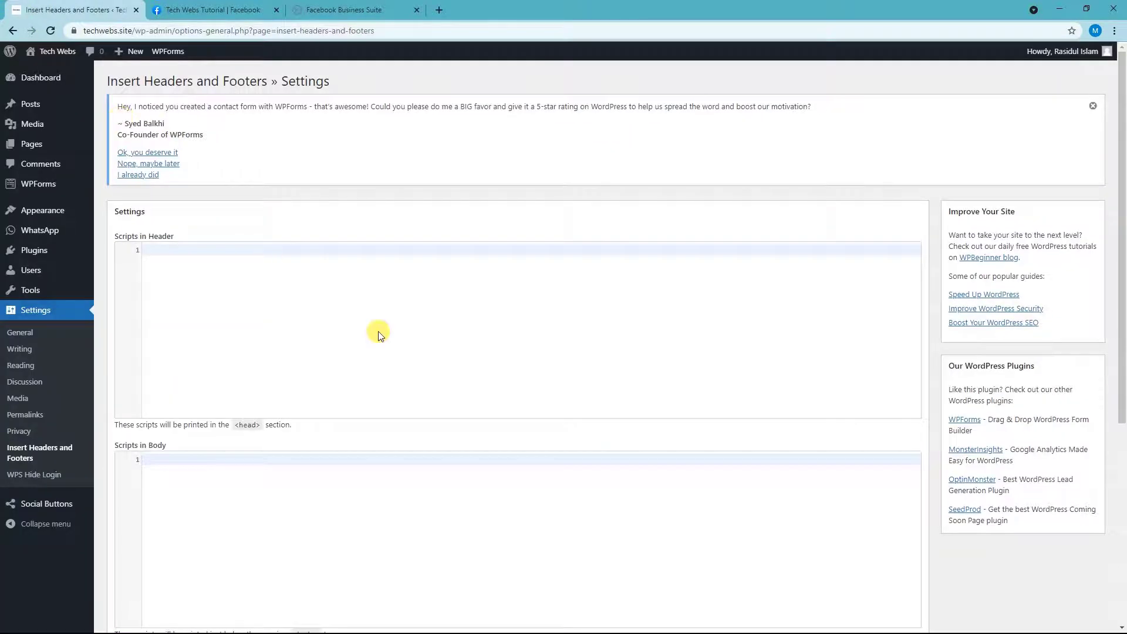
Step: Delete all existing Messenger Chat plugin code from Scripts in Footer, leaving the field empty
scroll(377, 372, down, 2)
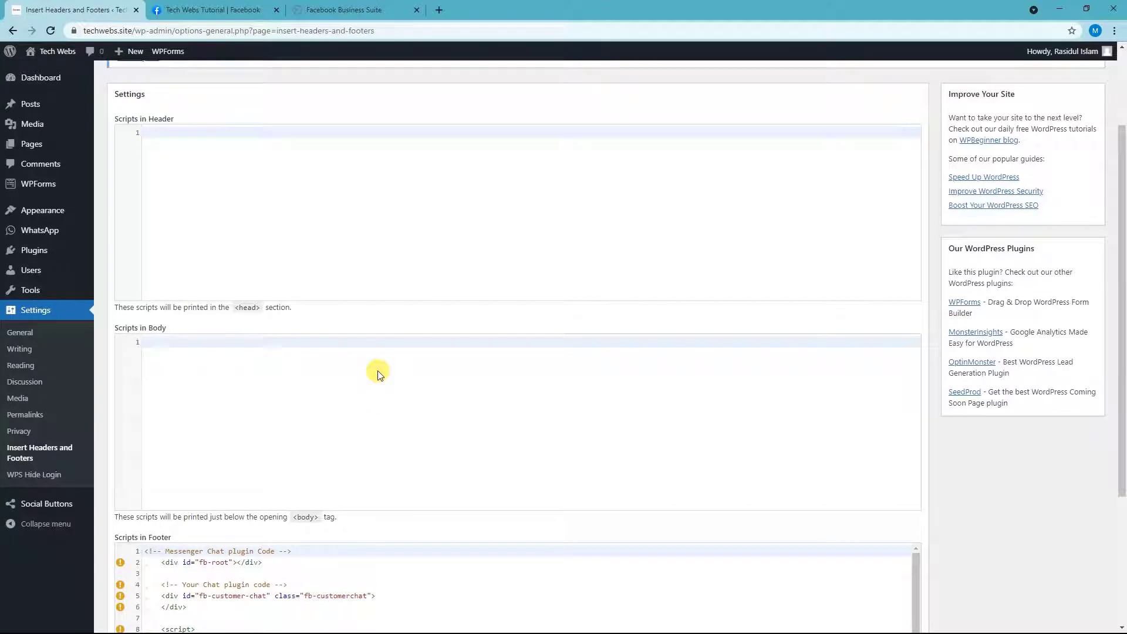
scroll(377, 372, down, 2)
click(355, 473)
key(ctrl+a)
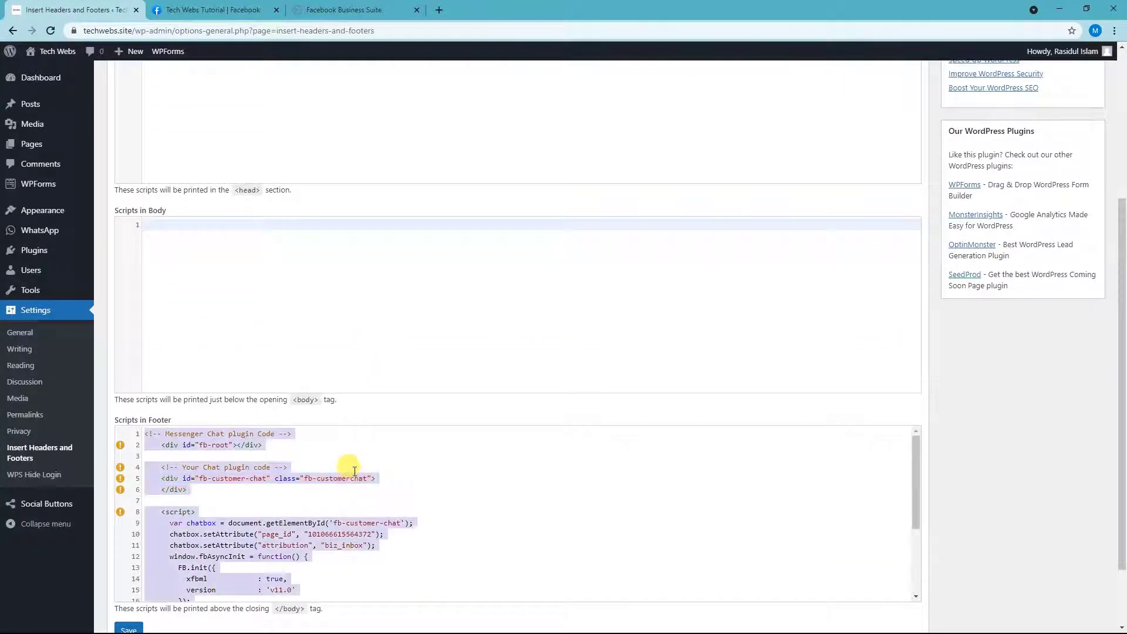
key(BackSpace)
scroll(310, 355, down, 1)
scroll(302, 402, up, 3)
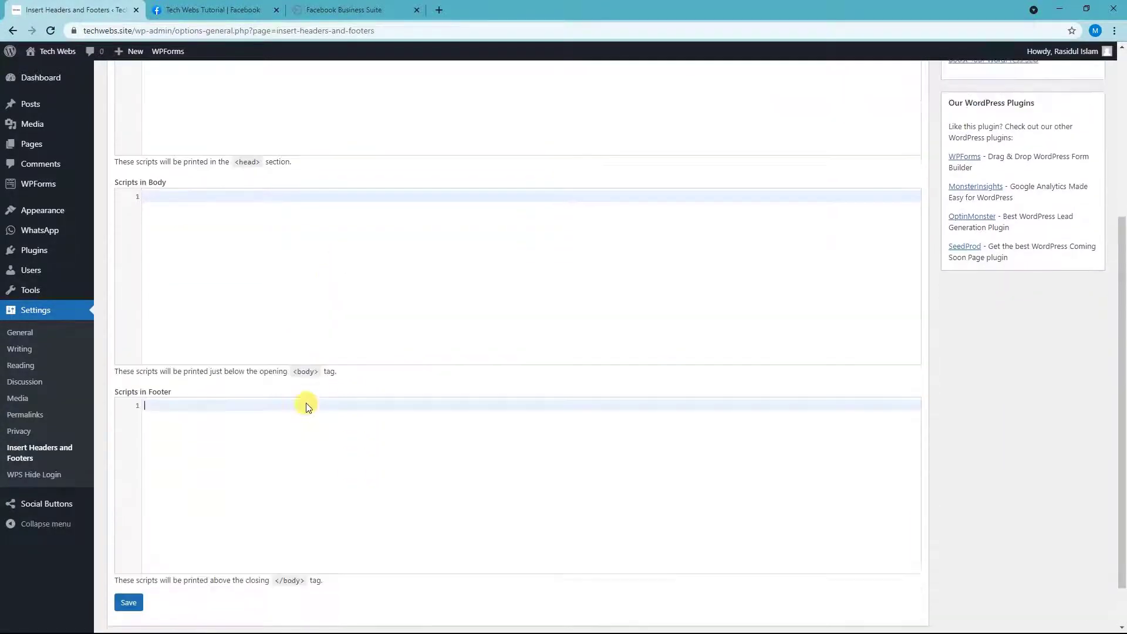
scroll(499, 270, up, 2)
scroll(464, 382, down, 4)
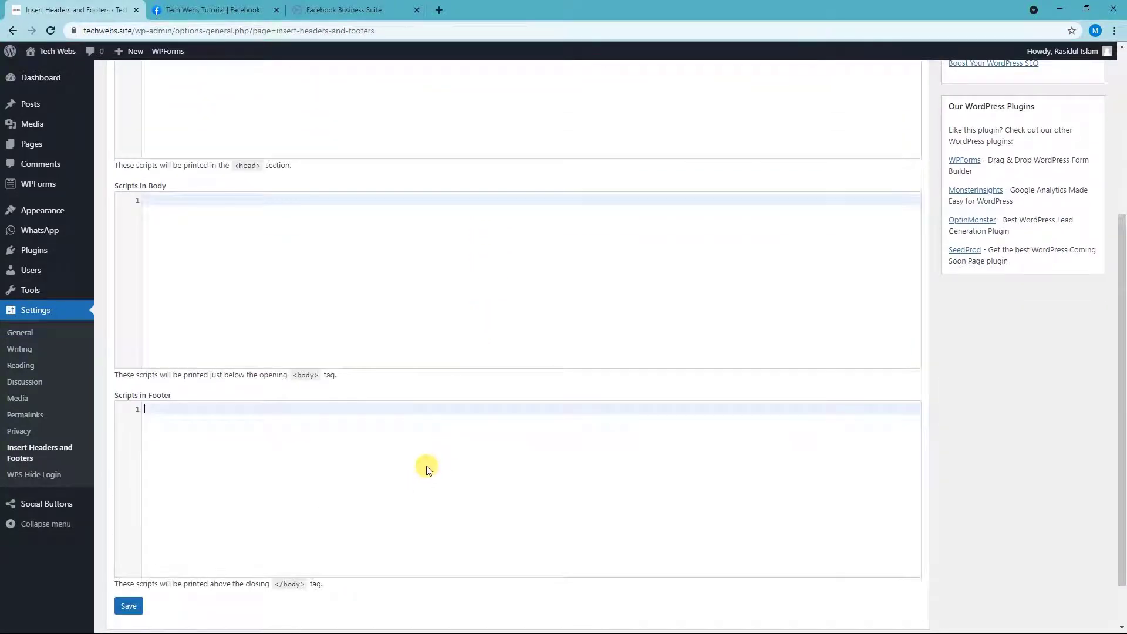
key(ctrl+z)
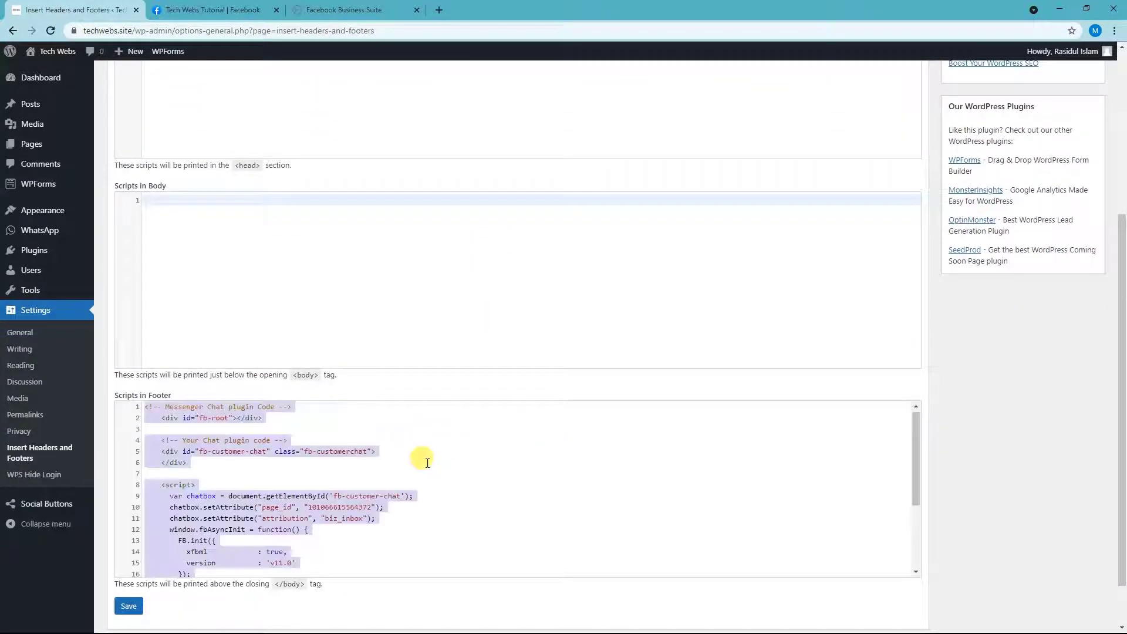
key(BackSpace)
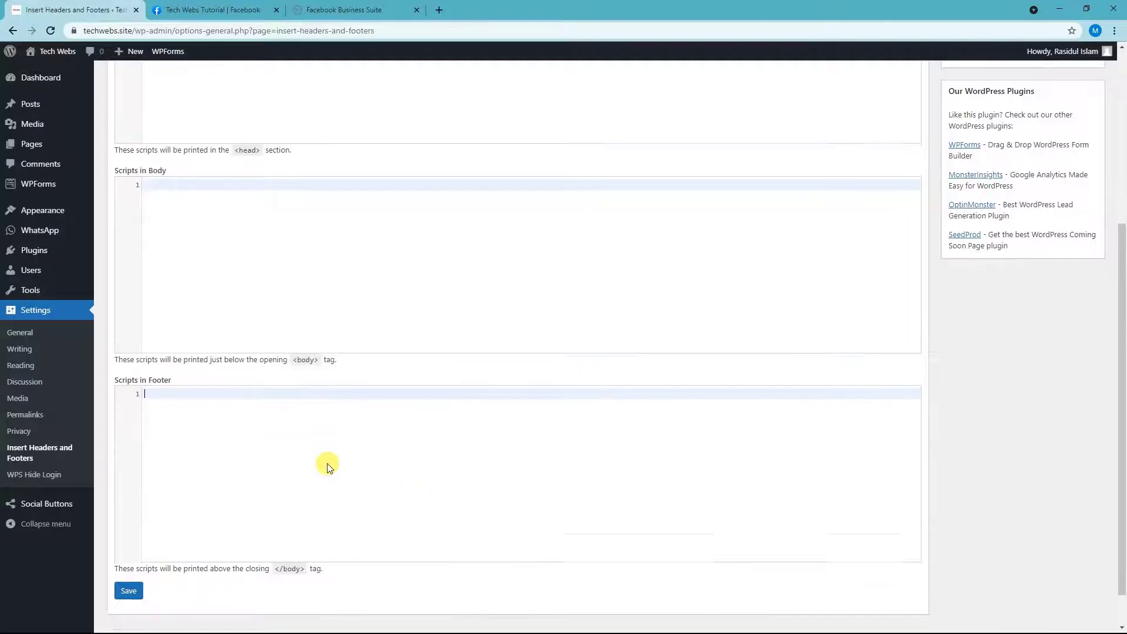
Step: Examine the Scripts in Header, Scripts in Body and Scripts in Footer fields on the plugin's settings page
scroll(382, 390, up, 5)
scroll(458, 346, down, 3)
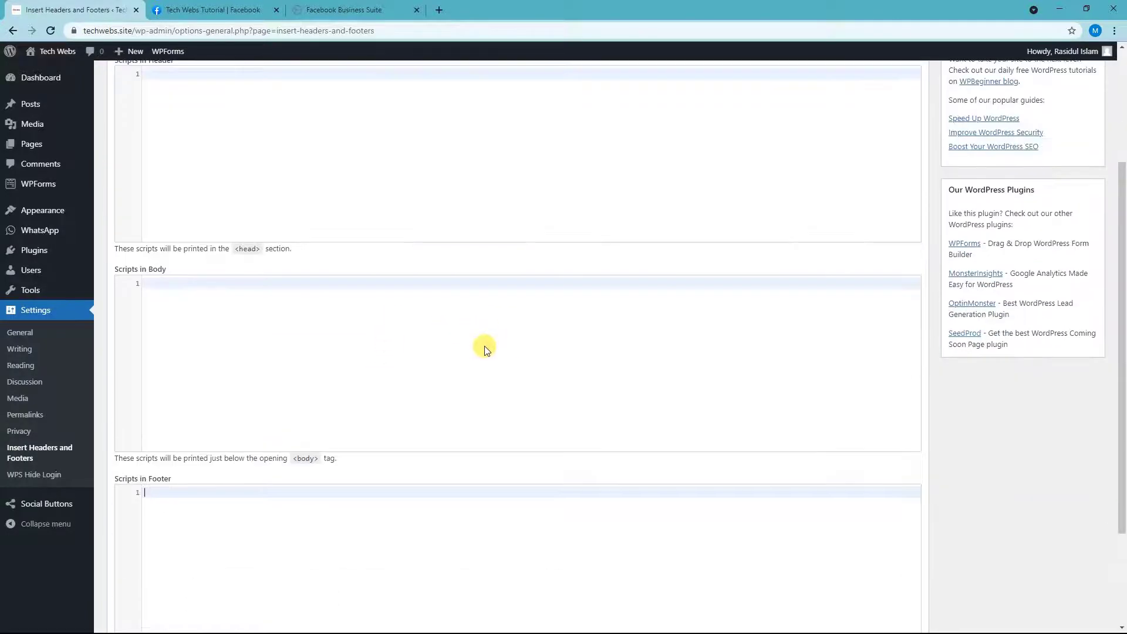
scroll(485, 346, up, 1)
scroll(390, 318, down, 2)
scroll(194, 209, up, 5)
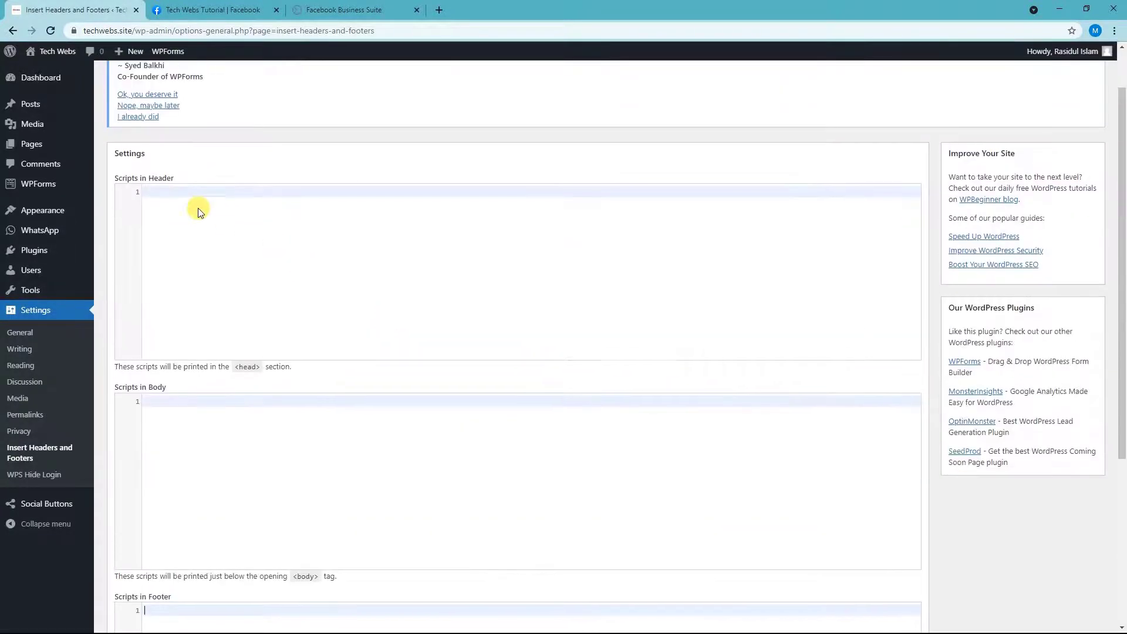
scroll(191, 271, down, 4)
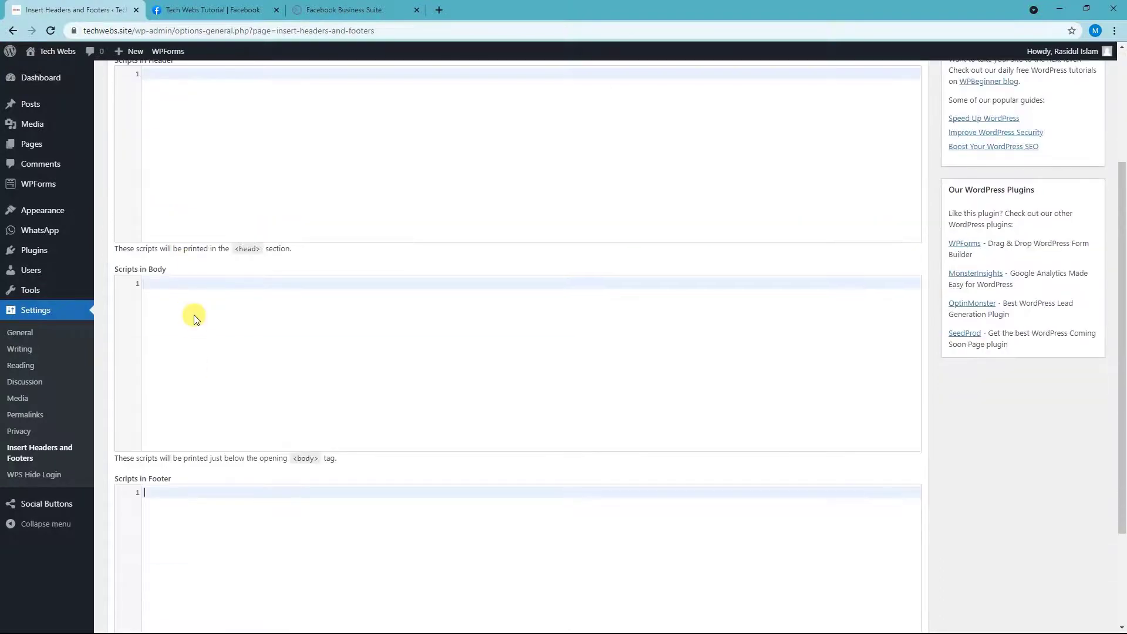
scroll(195, 329, down, 2)
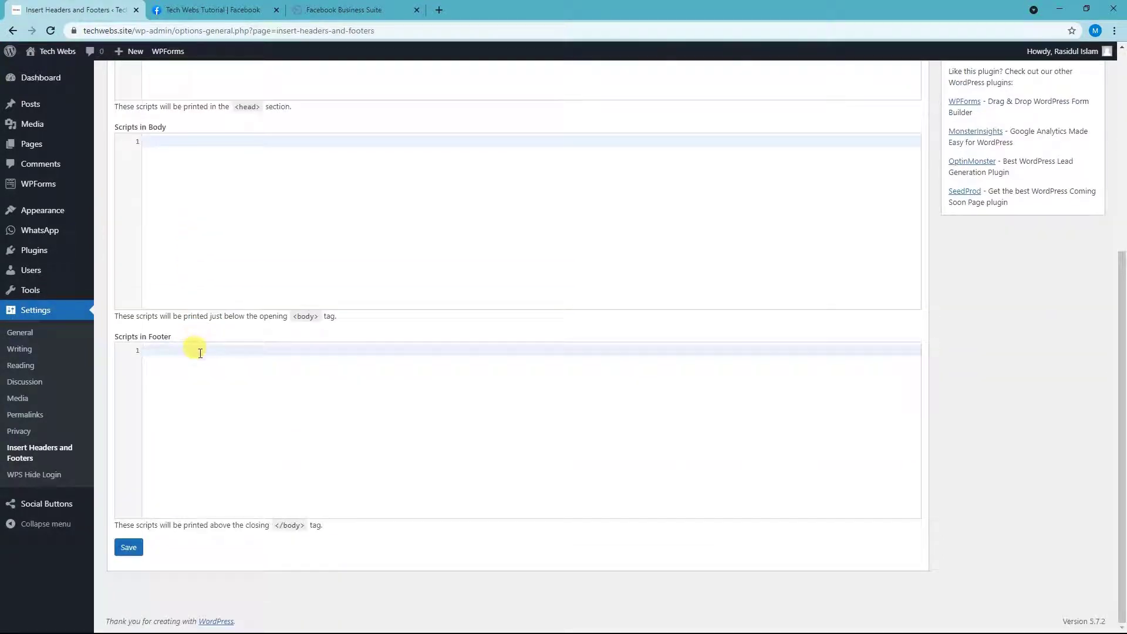
scroll(254, 379, up, 1)
Step: Switch to Facebook Business Suite and collapse the Customise your Chat plugin section
click(341, 10)
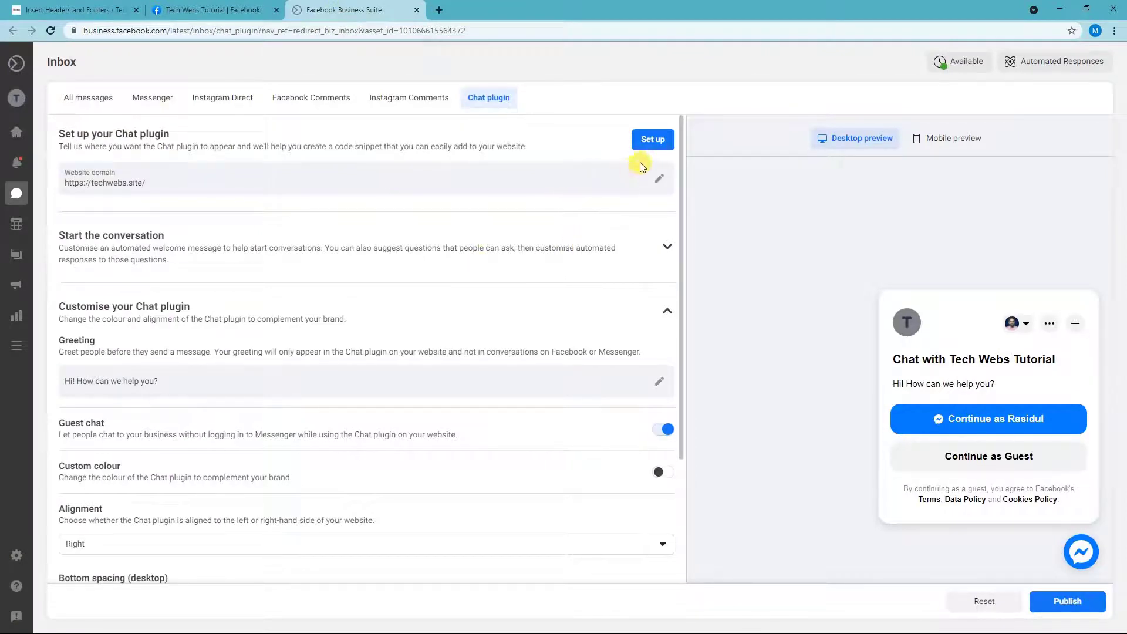
click(666, 281)
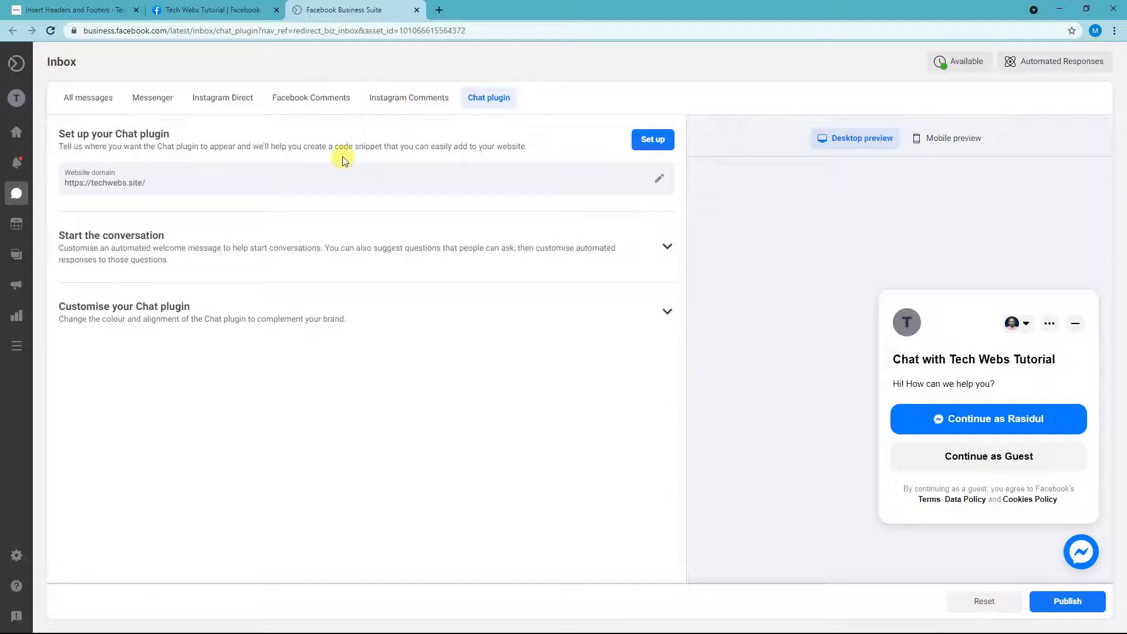
click(180, 7)
Step: Return to Insert Headers and Footers, paste the Messenger Chat plugin code into Scripts in Footer and save the settings
click(88, 10)
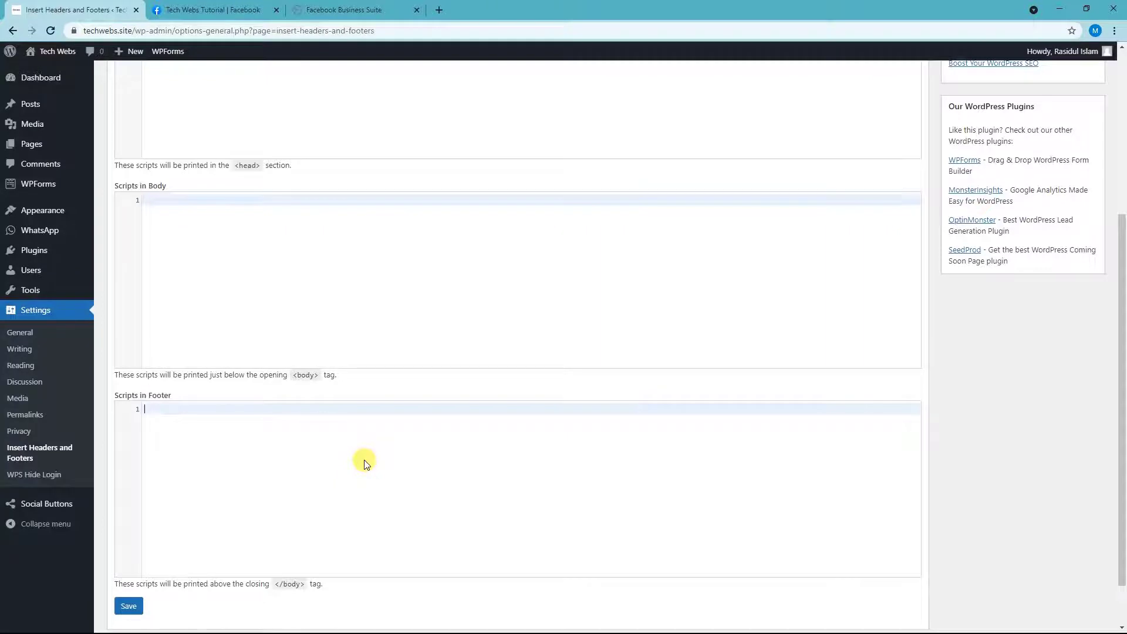
key(ctrl+v)
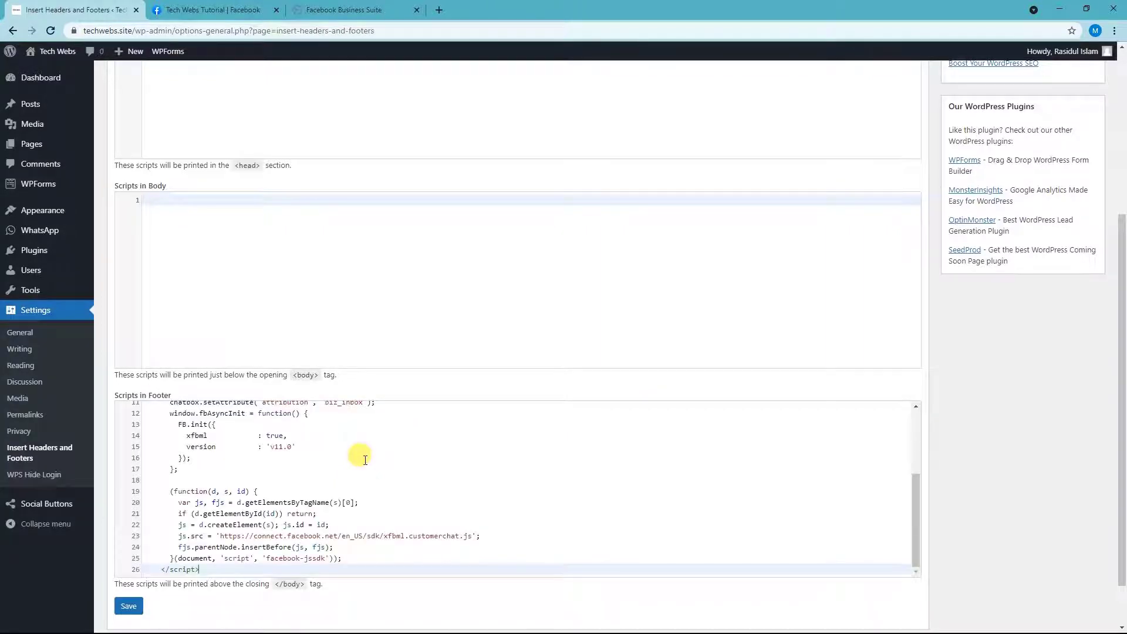
click(122, 607)
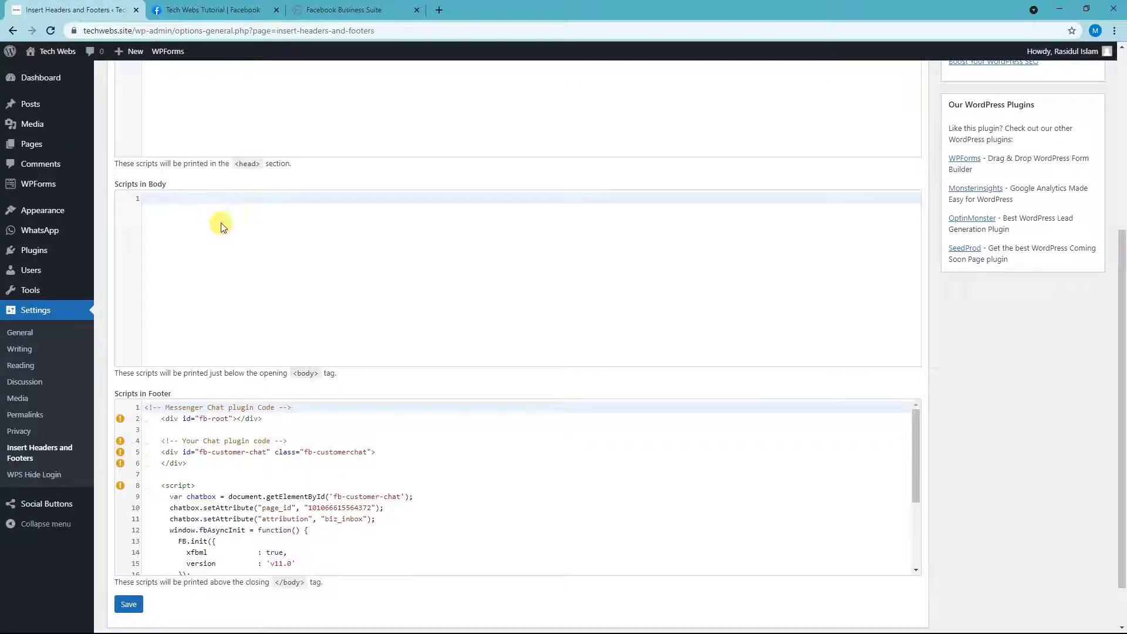
Step: Open the live Tech Webs site in a new browser tab from the WordPress admin
scroll(203, 208, up, 1)
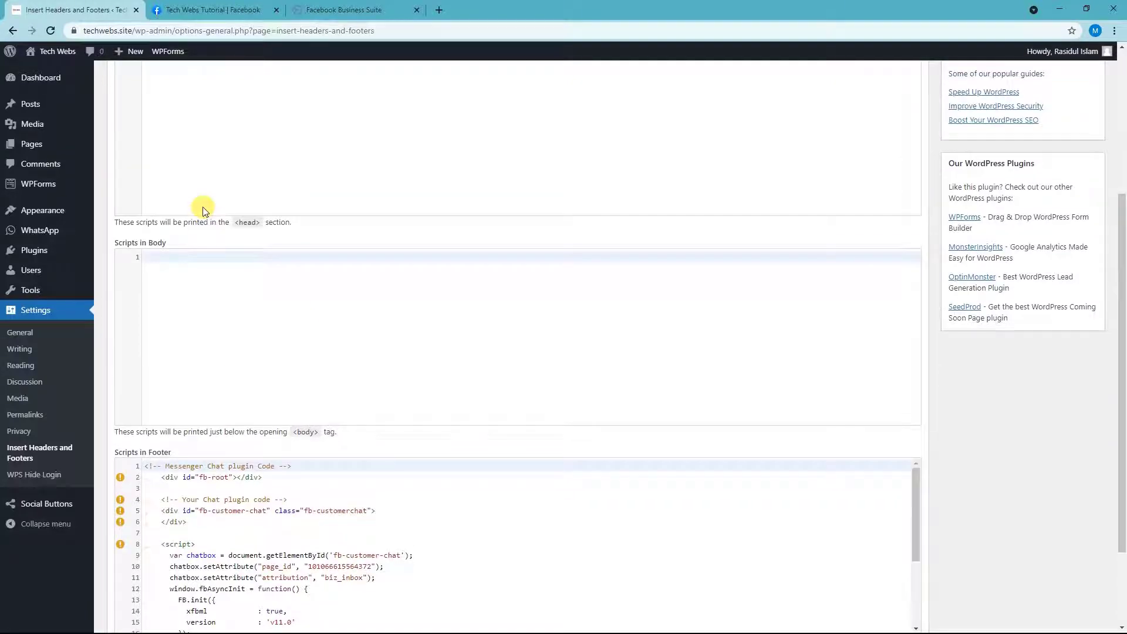
scroll(202, 210, up, 4)
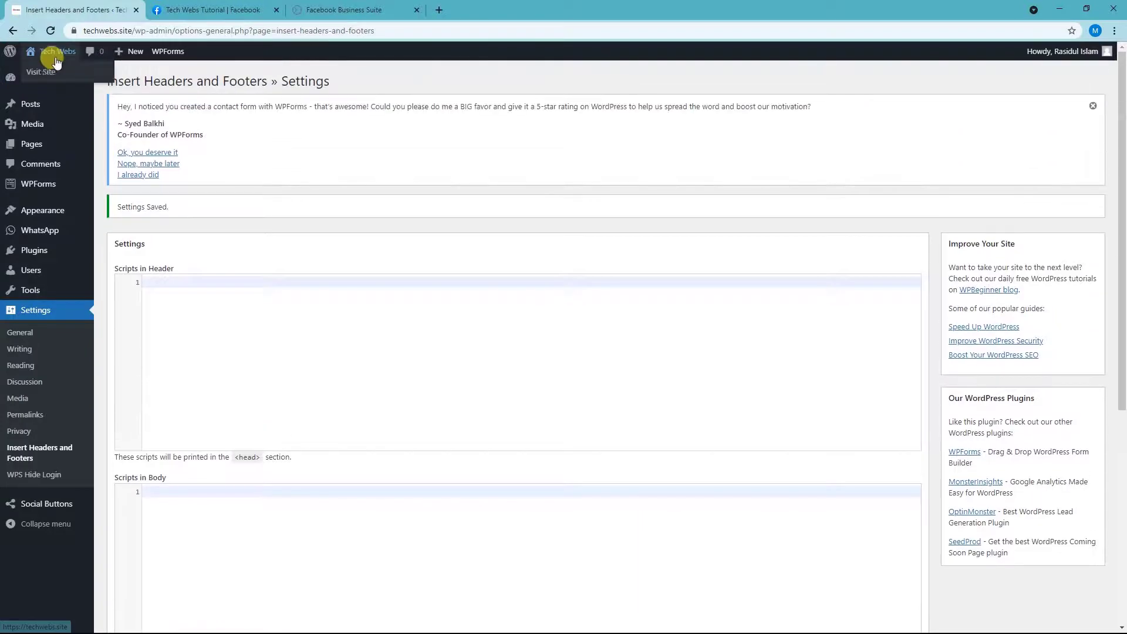
mouse_move(58, 52)
right_click(61, 75)
click(61, 77)
click(195, 9)
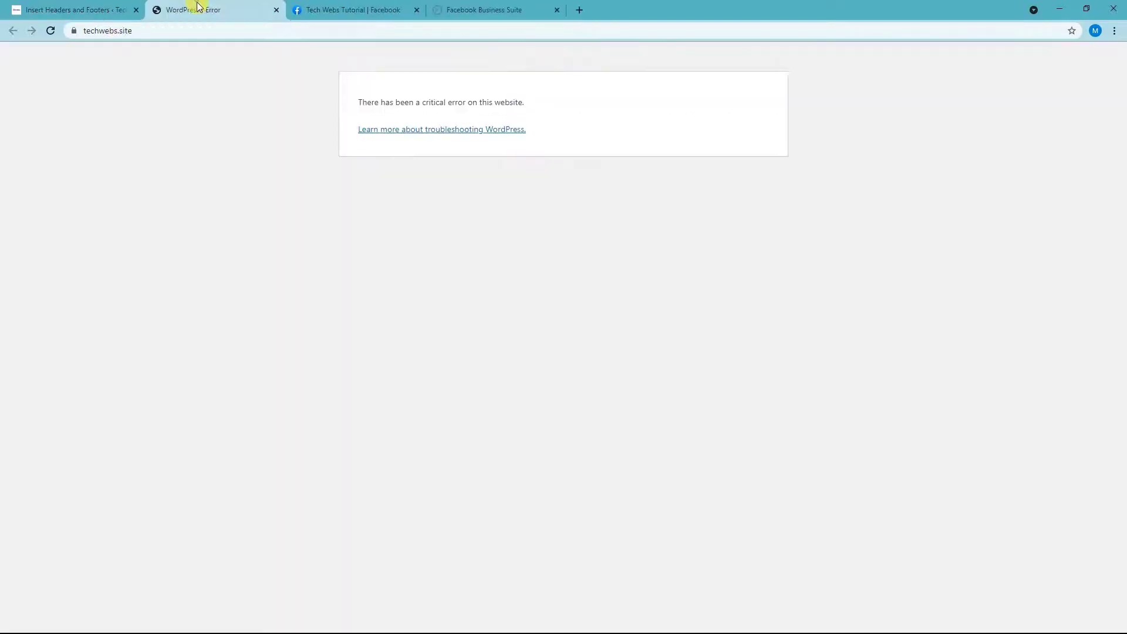
Step: Reload the Tech Webs home page and test collapsing and reopening the Messenger chat window
click(51, 31)
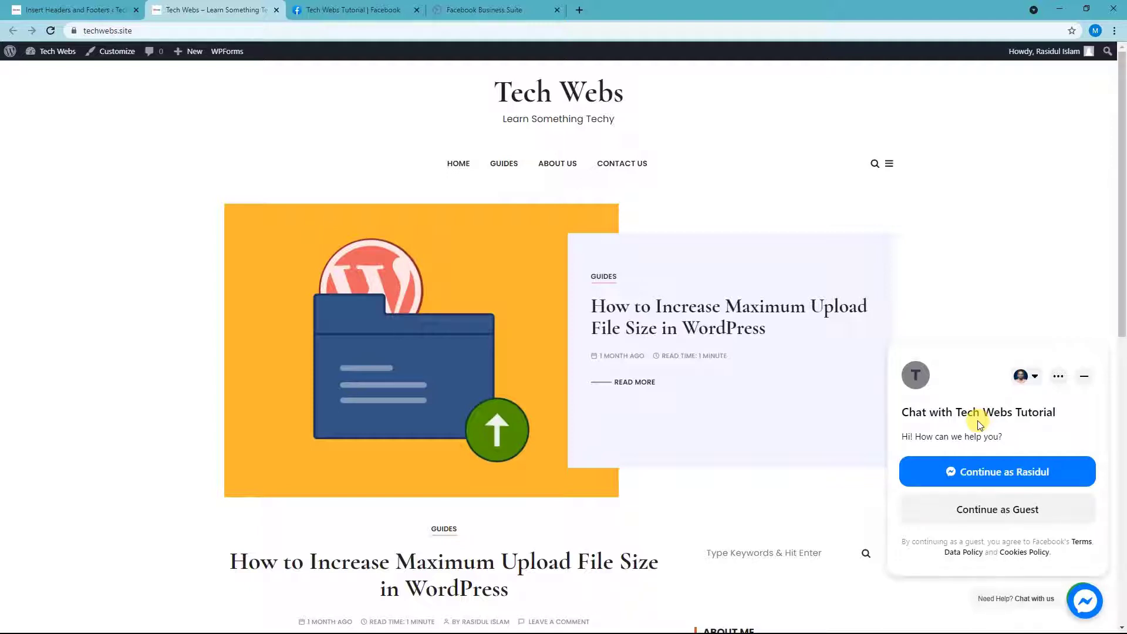
click(1082, 608)
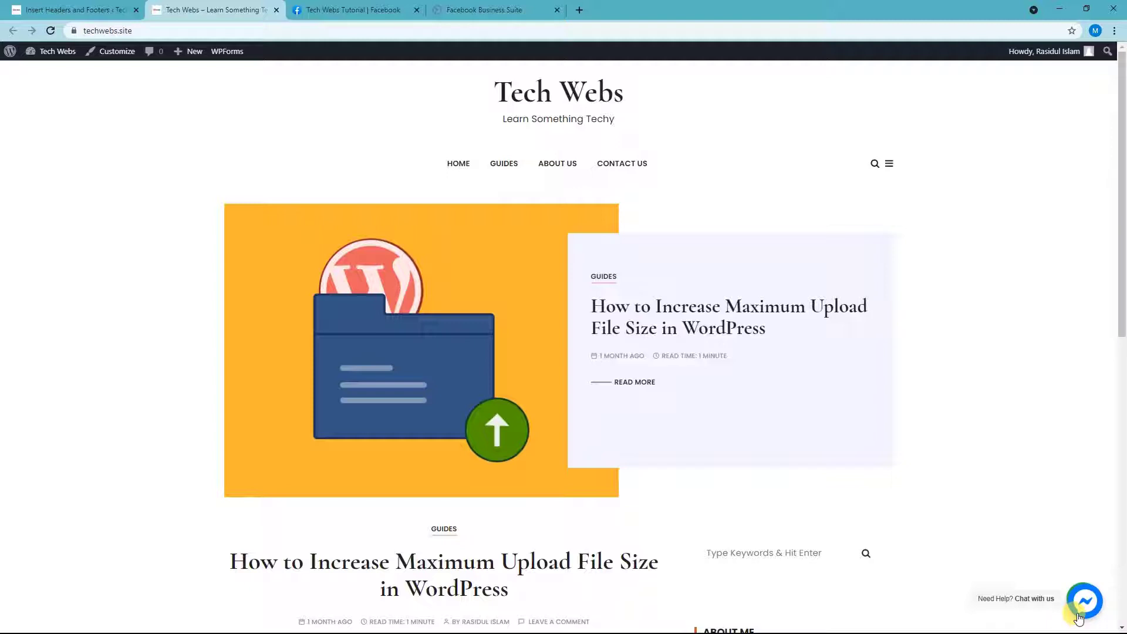
click(1089, 605)
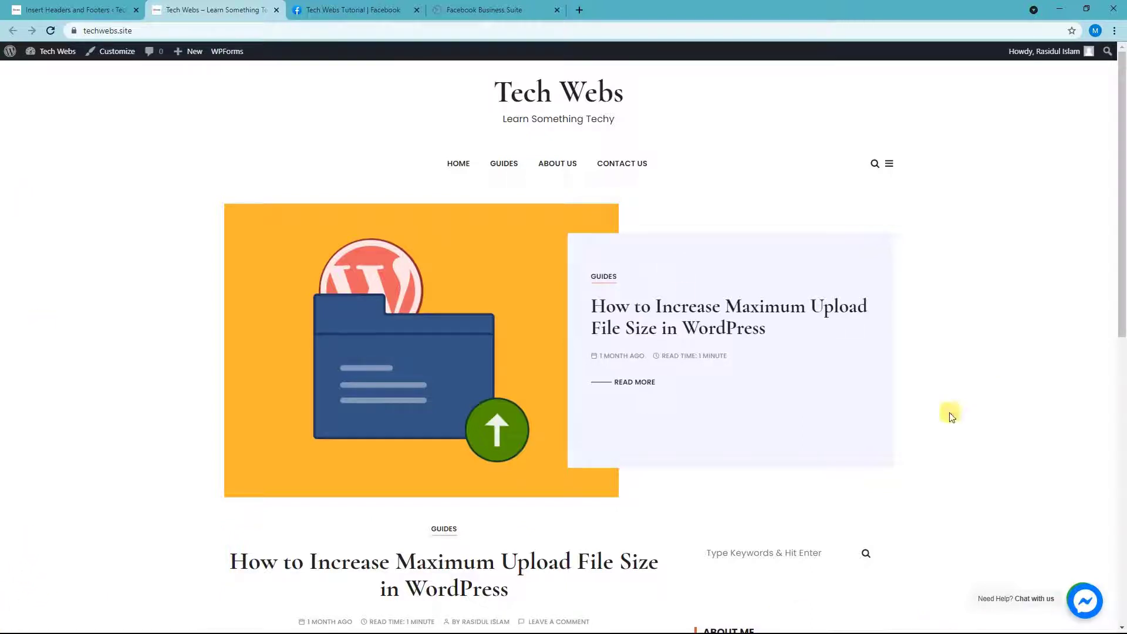
Step: Review the WhatsApp plugin's Floating Widget design and display options and its Settings page, and return to the WordPress dashboard
click(42, 9)
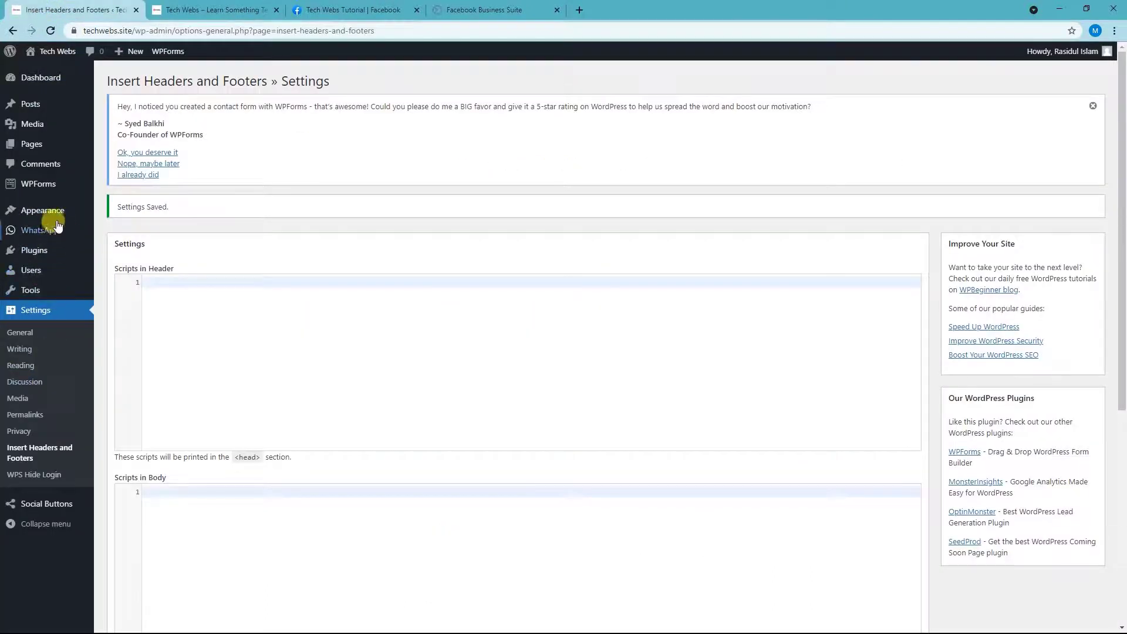
mouse_move(50, 230)
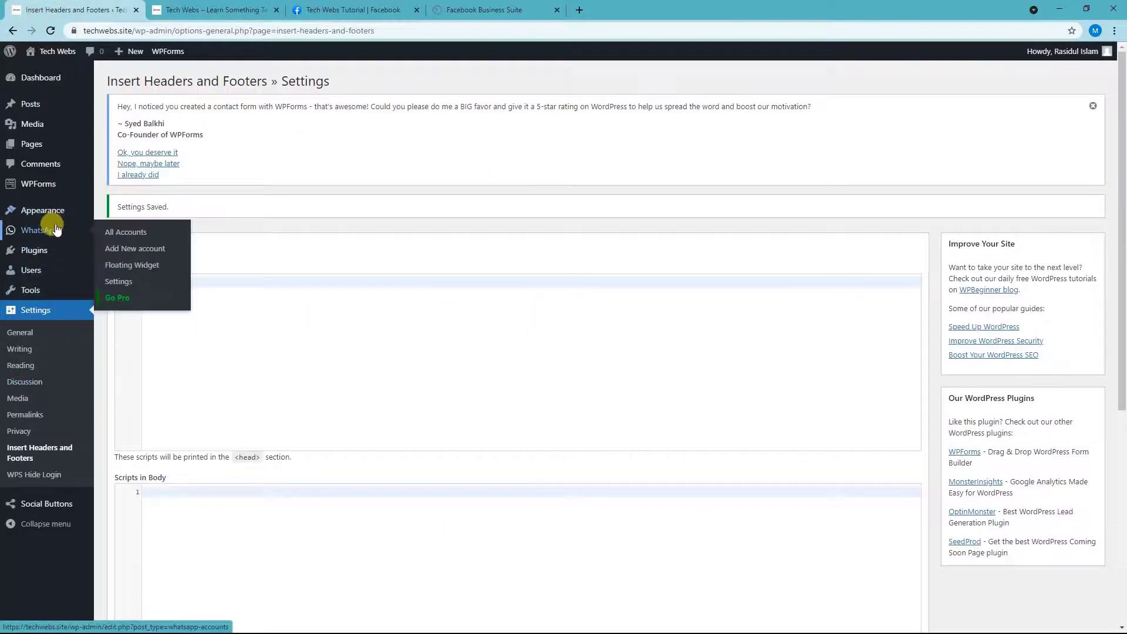
click(125, 268)
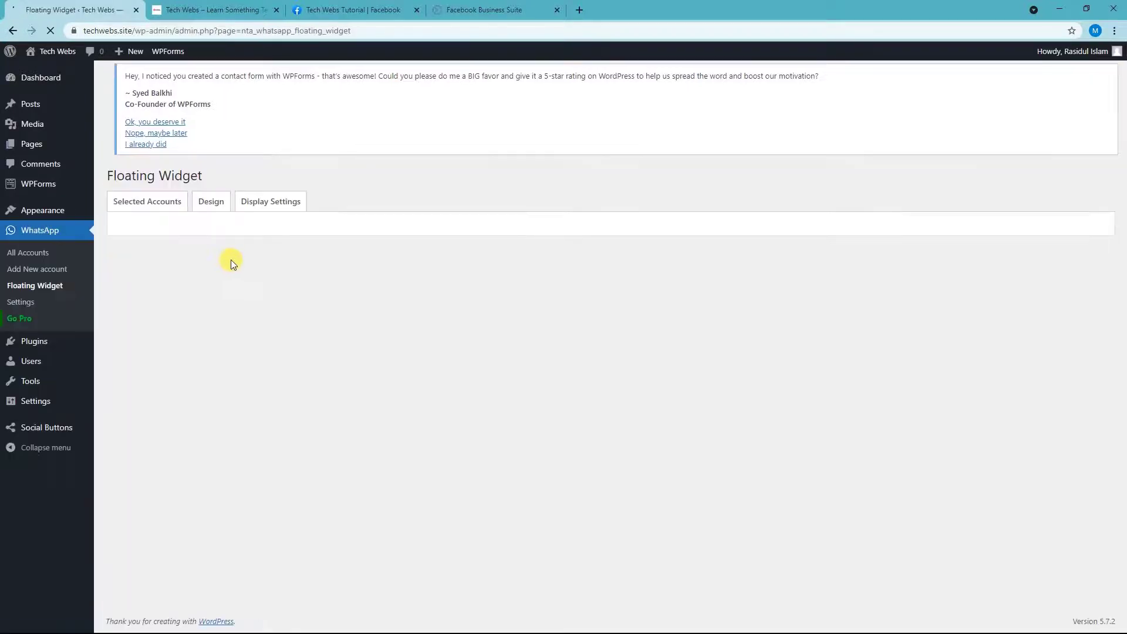
click(209, 212)
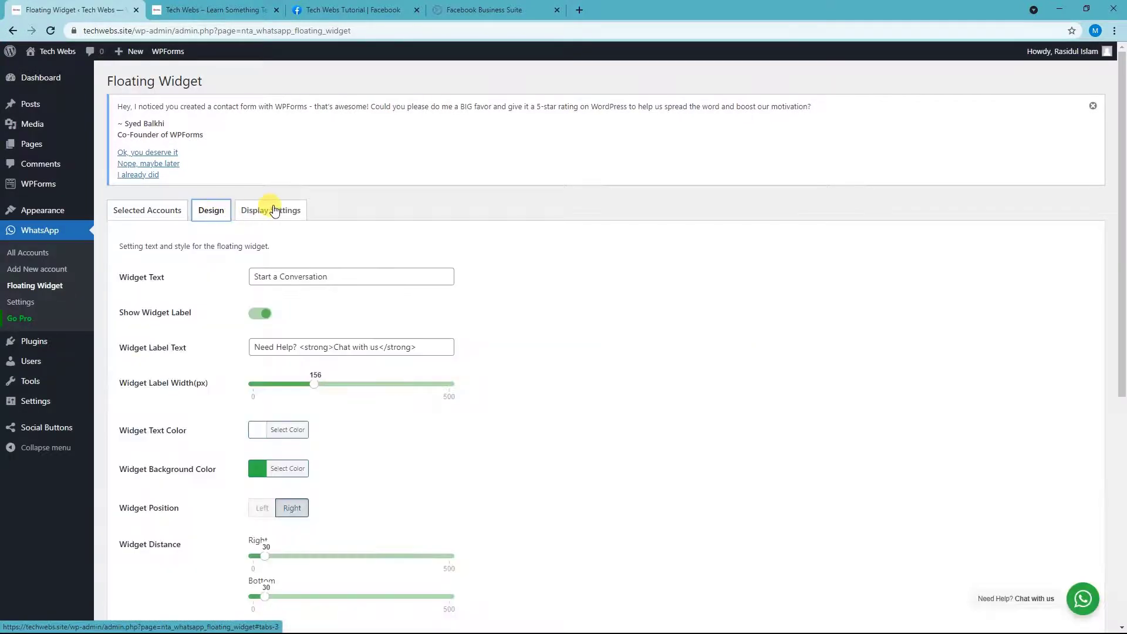
click(271, 210)
click(216, 217)
scroll(184, 297, down, 3)
scroll(169, 251, up, 3)
click(34, 303)
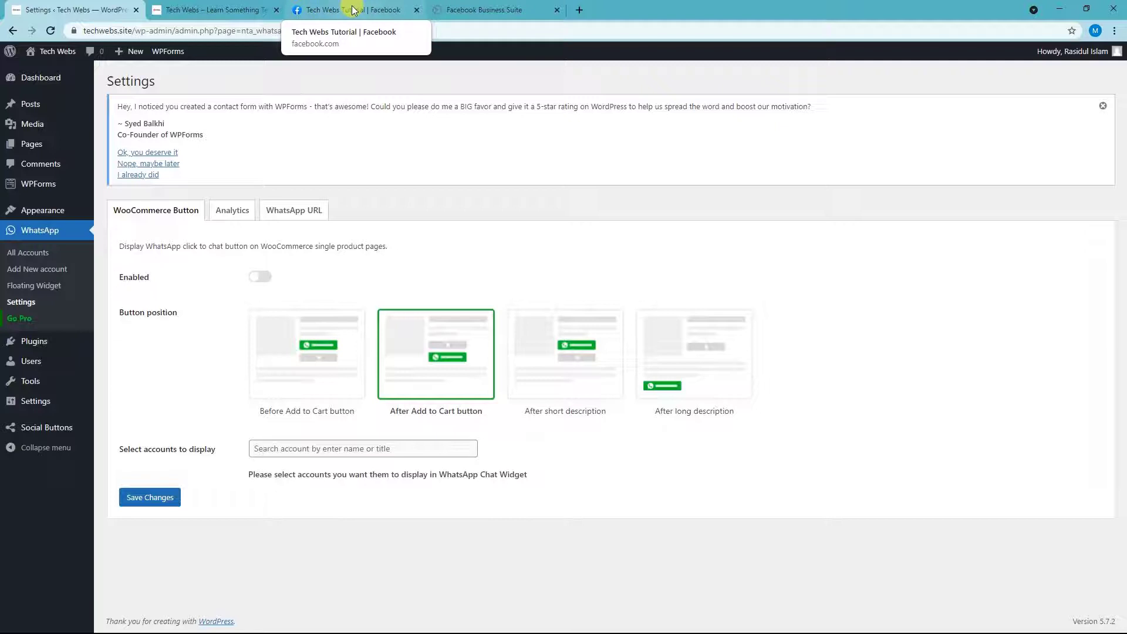
click(32, 75)
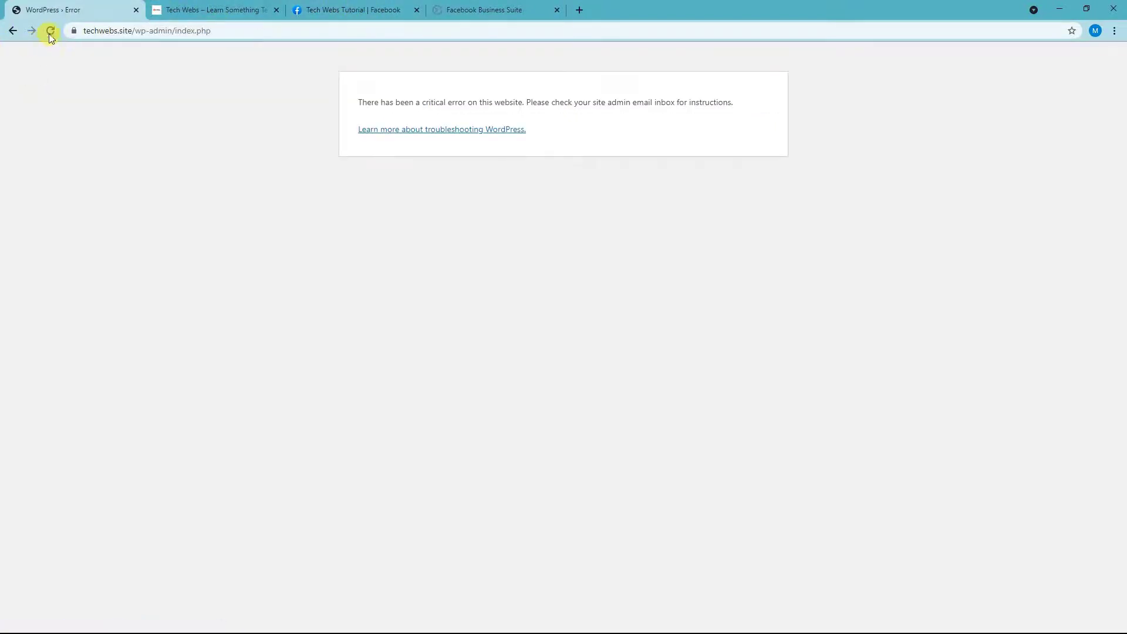
click(51, 32)
Step: Switch to Facebook Business Suite and set the Chat plugin's alignment to Left in its customisation options
click(353, 9)
click(484, 10)
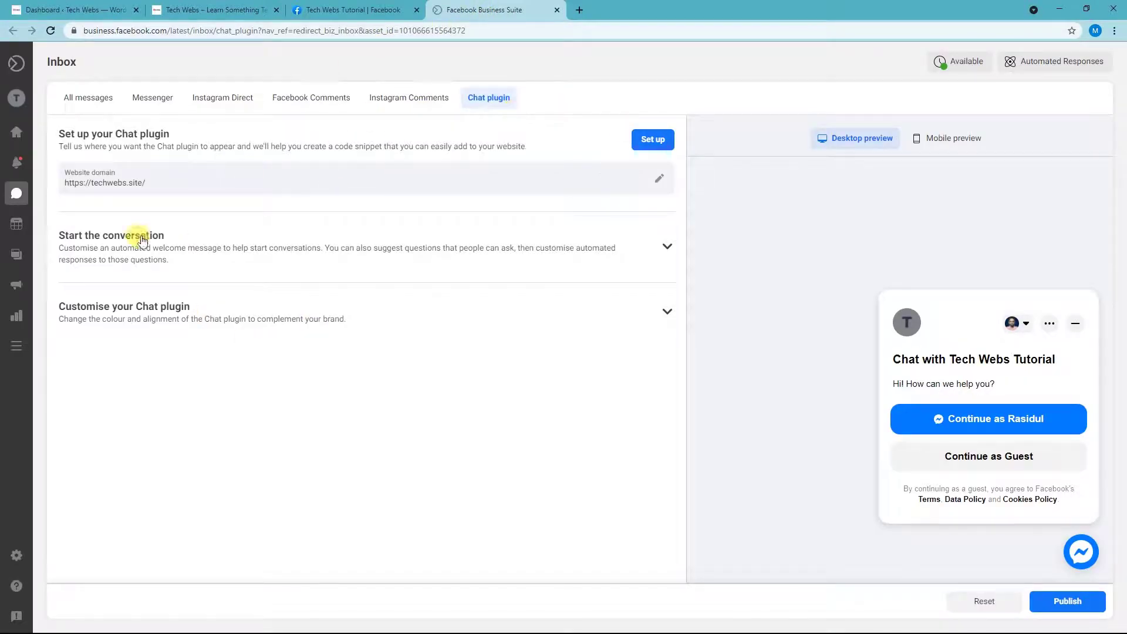
click(183, 323)
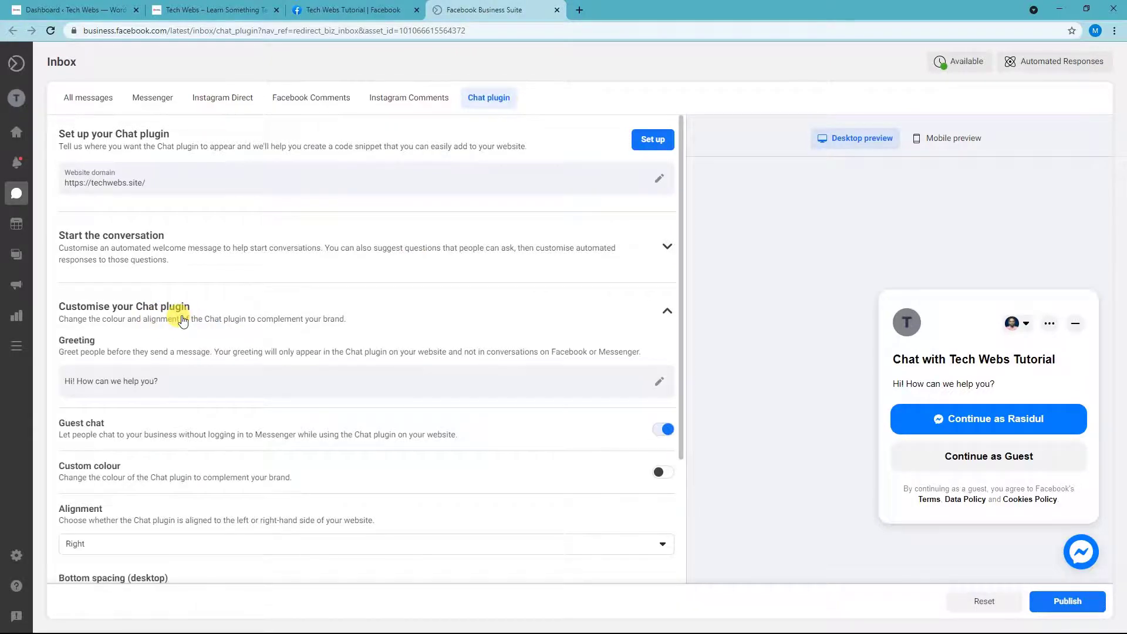
scroll(188, 382, down, 3)
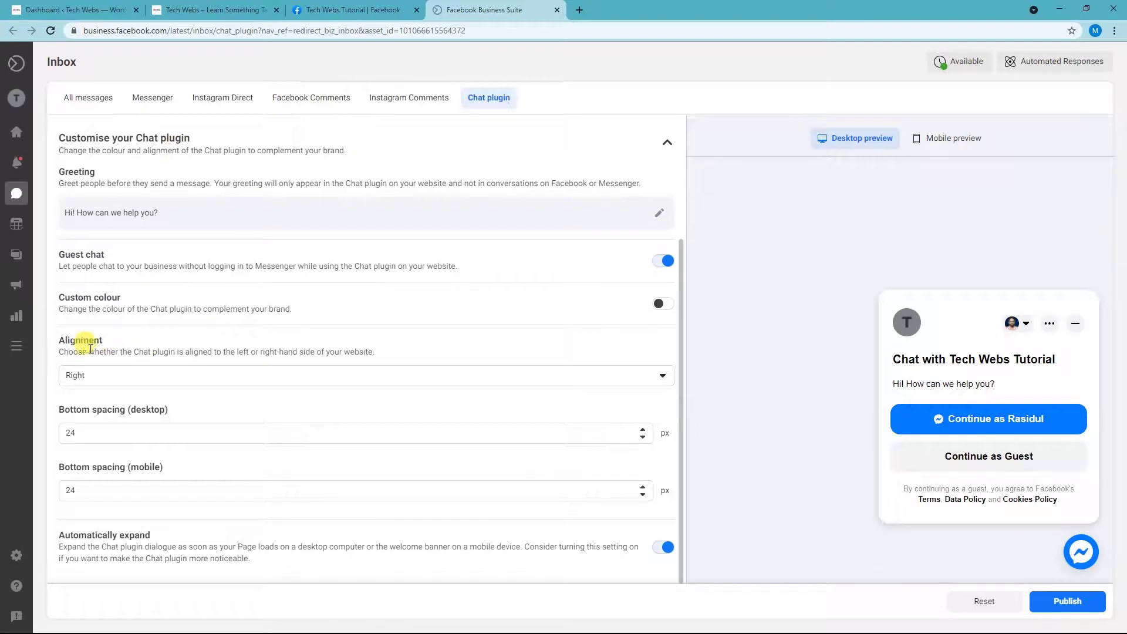
click(87, 376)
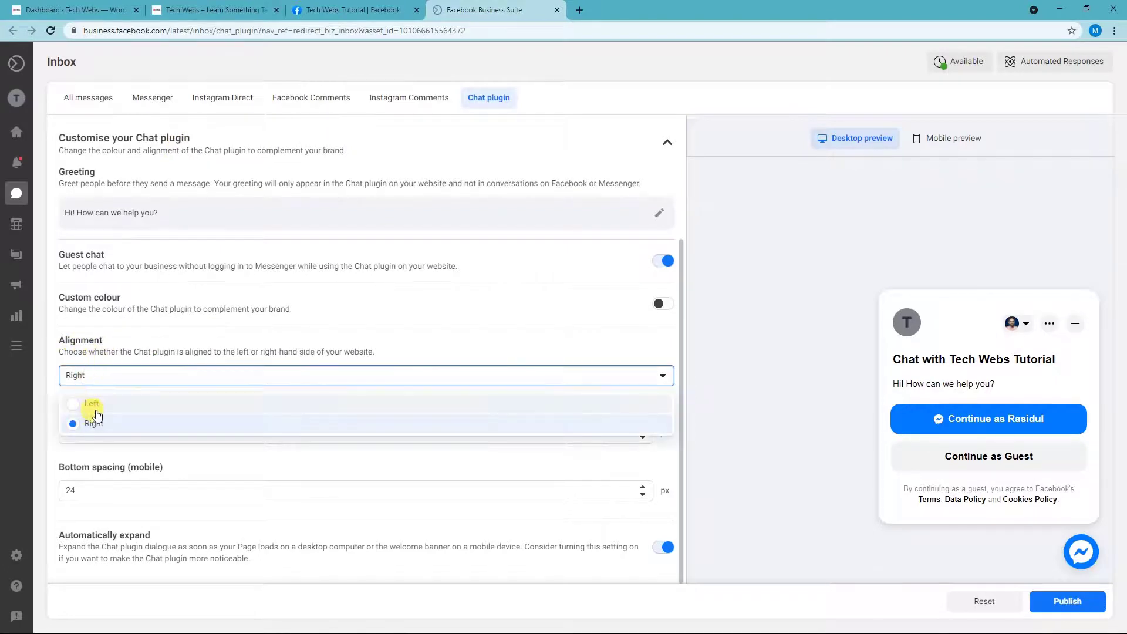
click(95, 405)
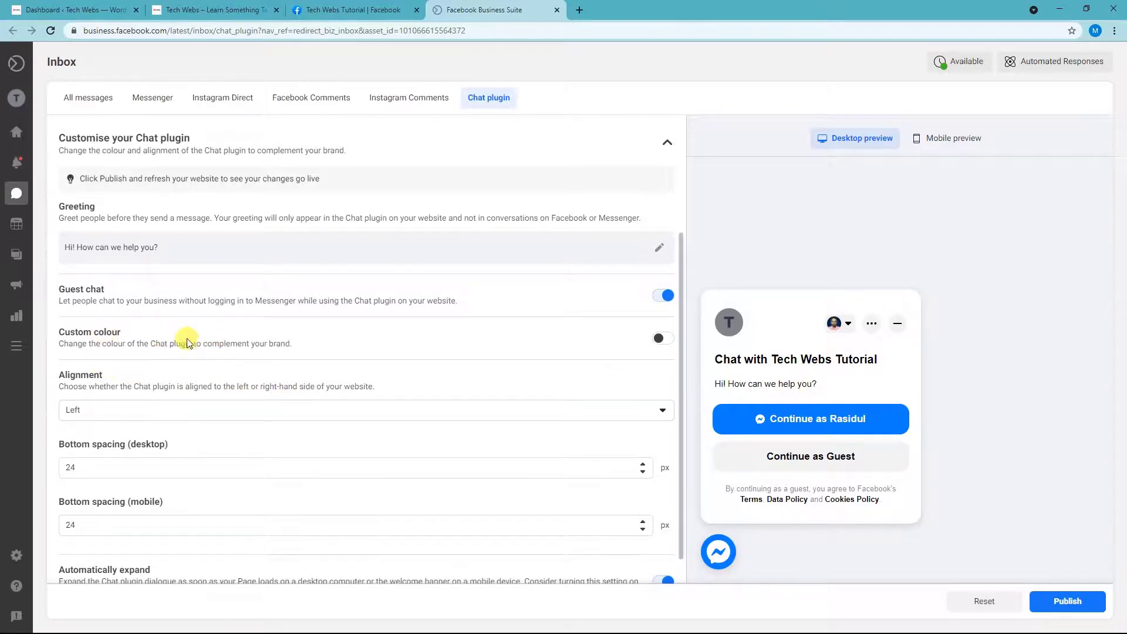
Step: Check the Messenger chat window's placement on the live Tech Webs site and return to the Chat plugin settings
click(218, 9)
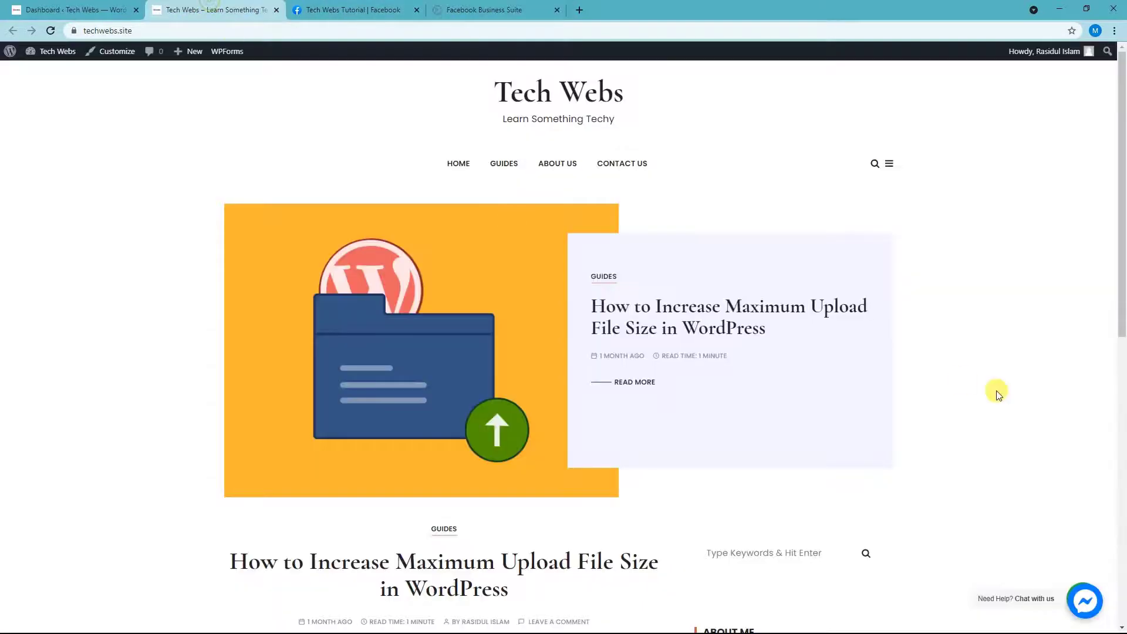
click(1084, 613)
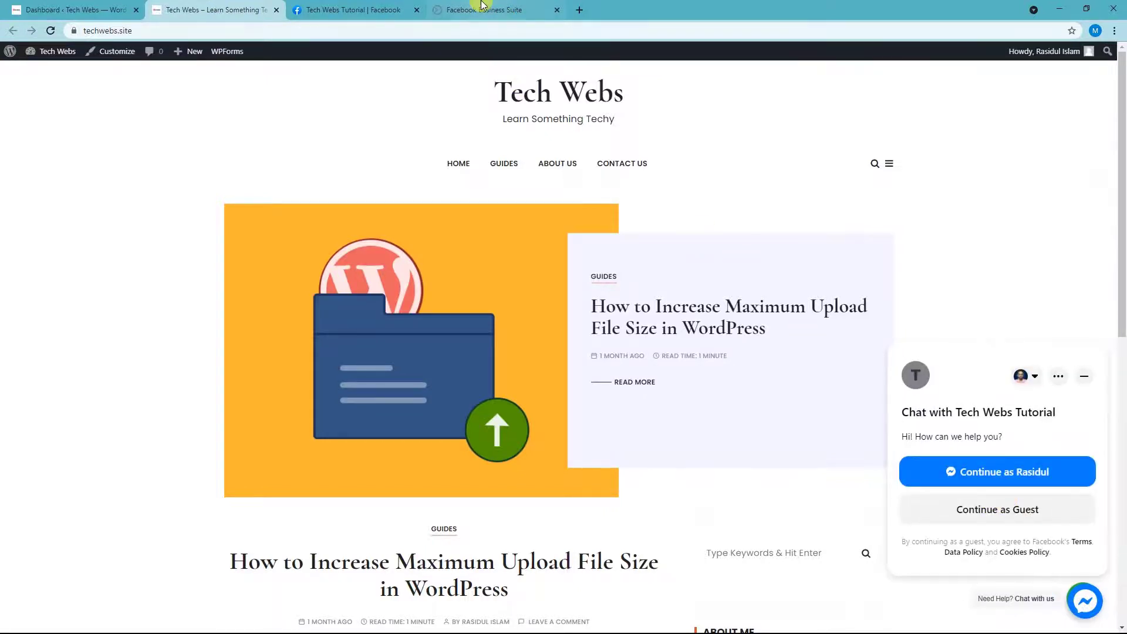
click(478, 10)
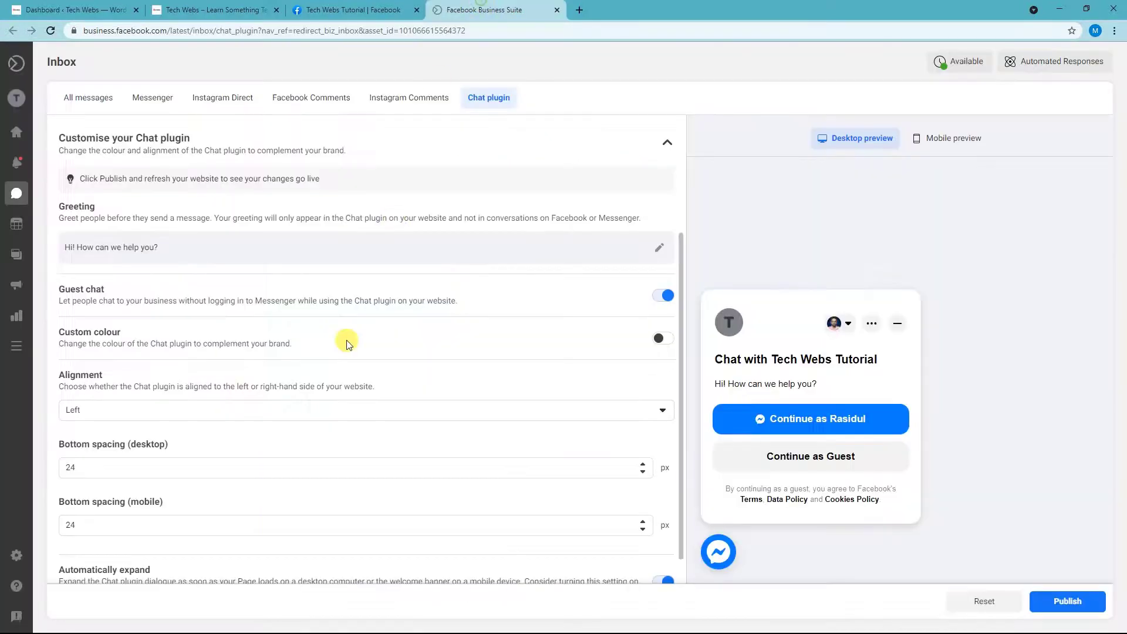
Step: Enable the Chat plugin's custom colour and set it to yellow #FFC400, closing the colour picker
click(659, 338)
click(70, 367)
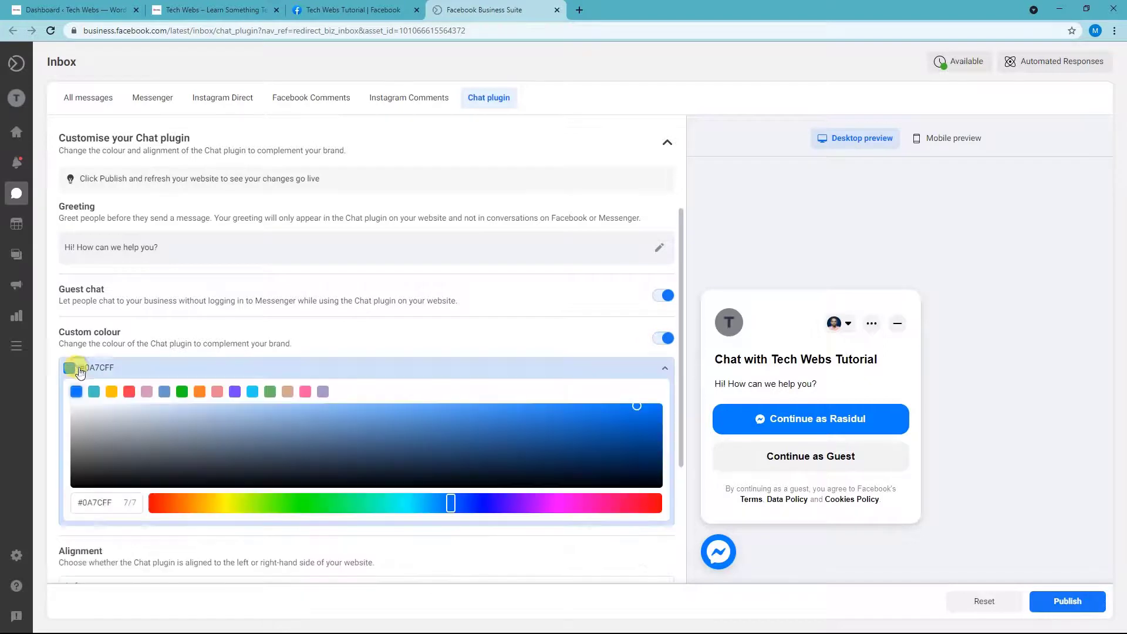
click(111, 393)
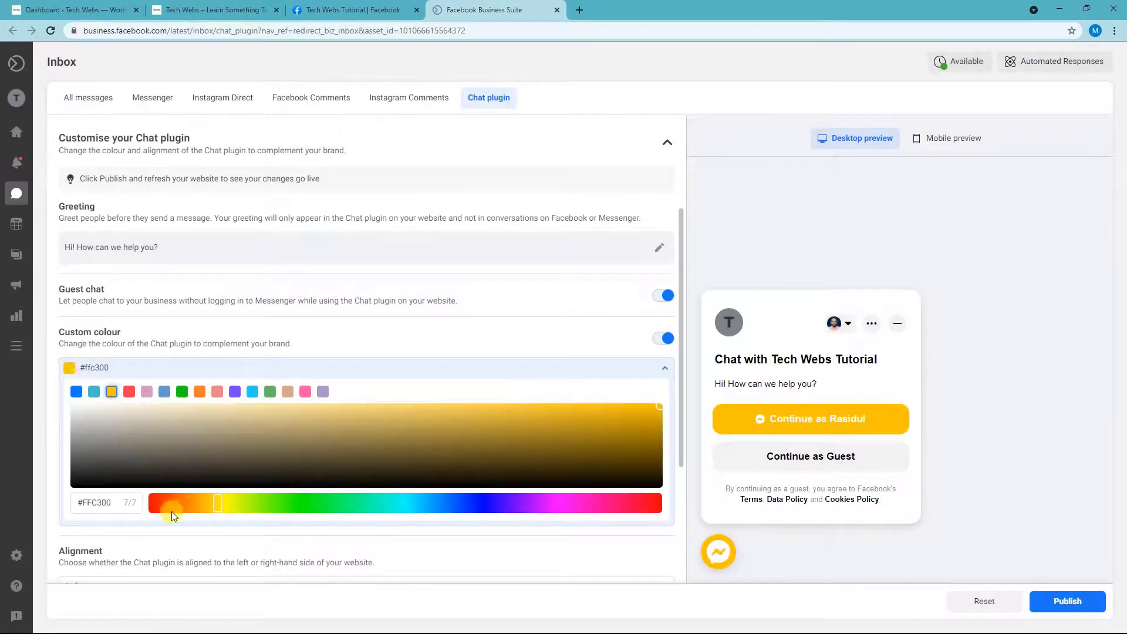
drag(217, 505, 208, 505)
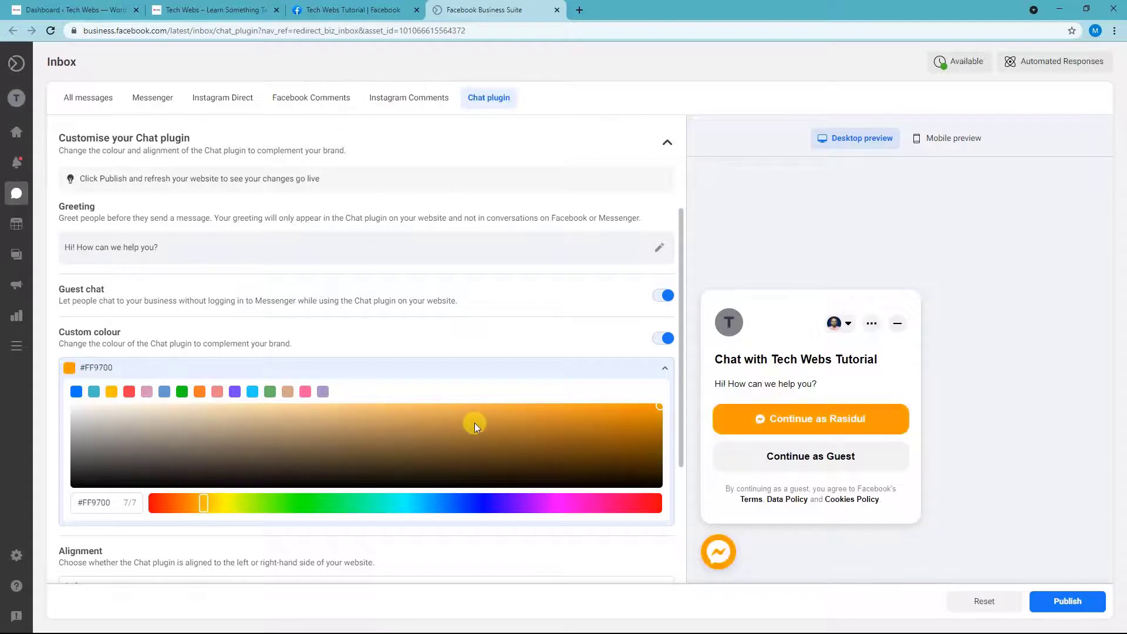
click(215, 504)
drag(216, 504, 218, 503)
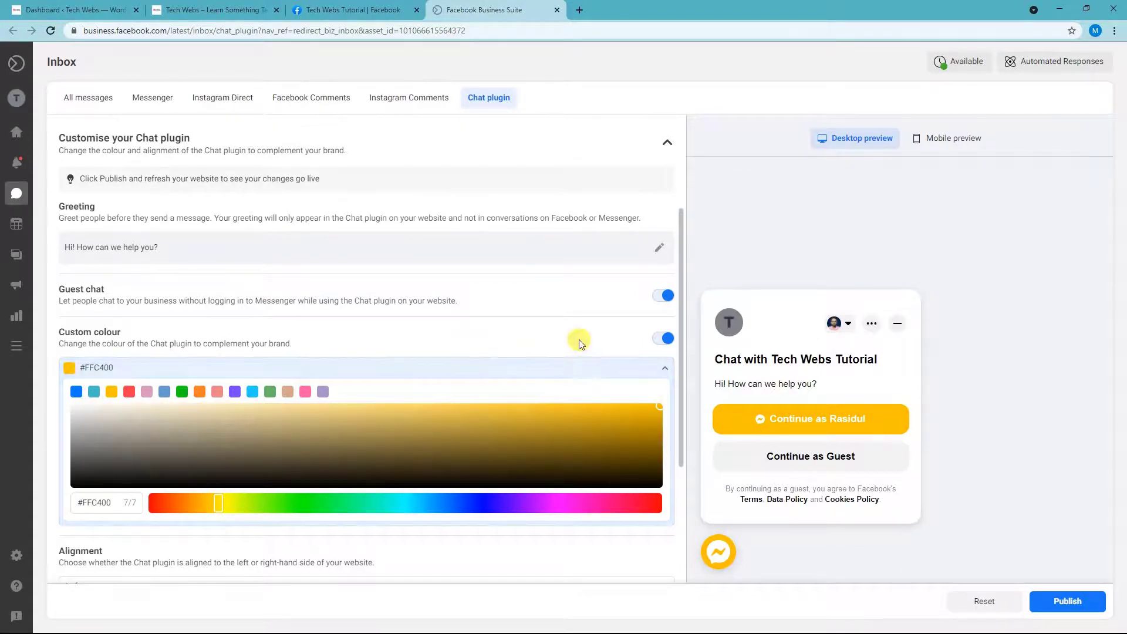
scroll(616, 352, down, 2)
click(663, 251)
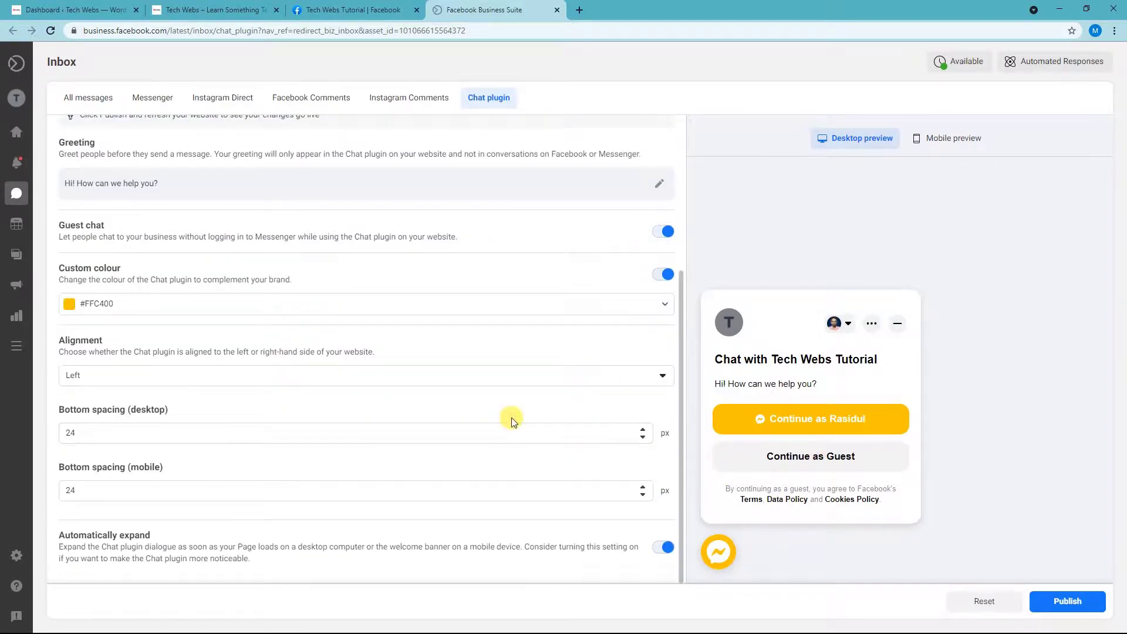
scroll(470, 421, up, 1)
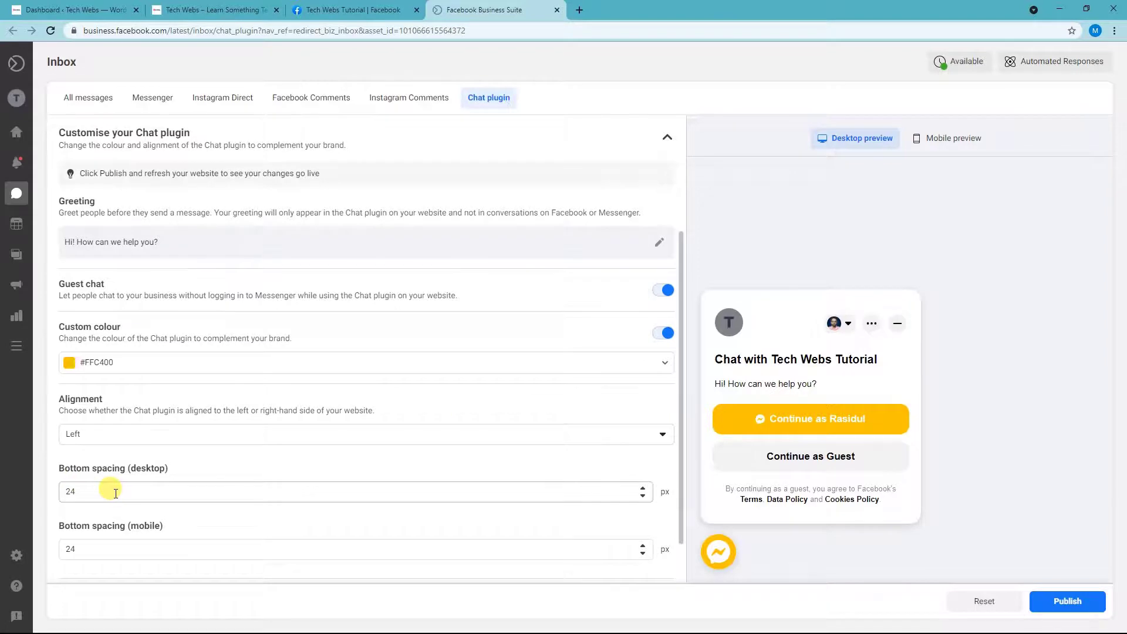
Step: Review the Chat plugin's greeting and customisation options, and preview the chat window with Guest chat turned off before re-enabling it
scroll(120, 433, up, 1)
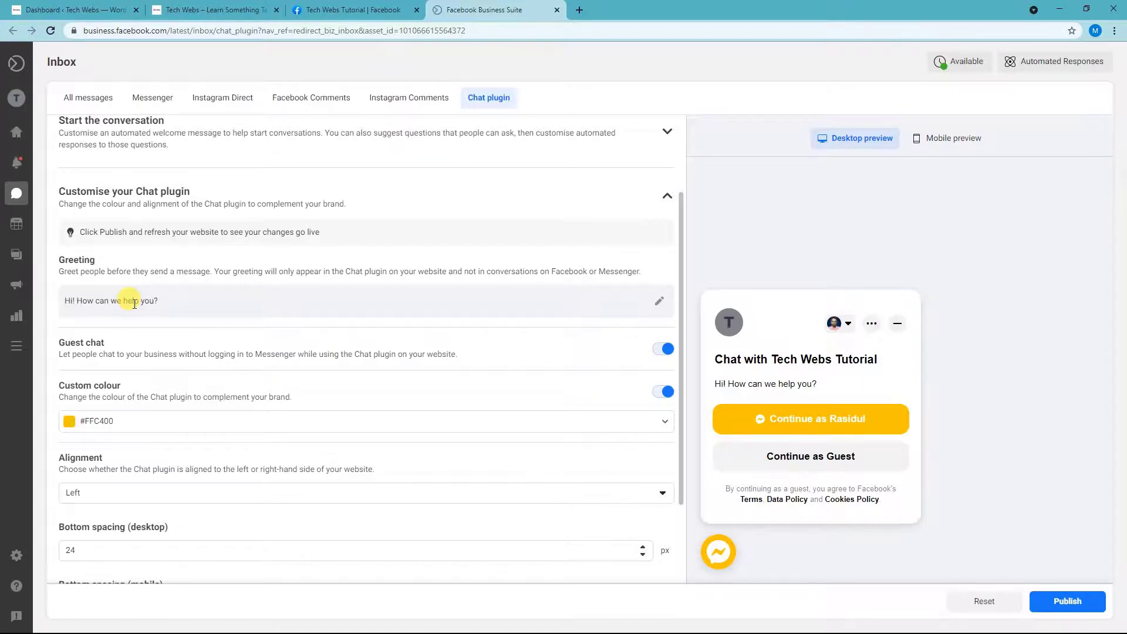
scroll(134, 304, up, 1)
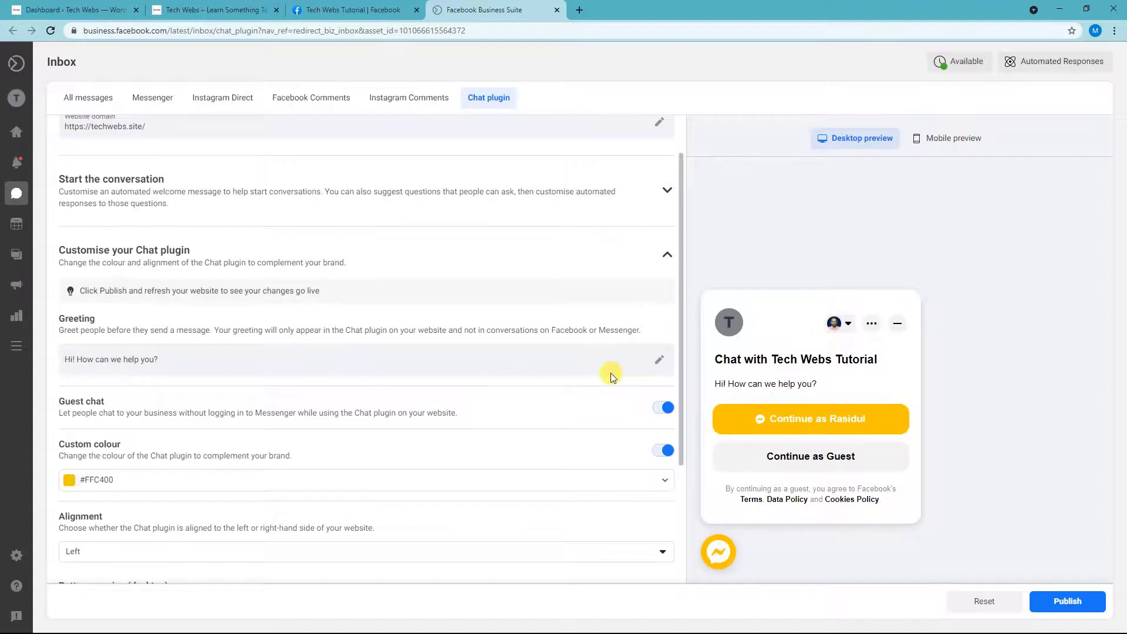
scroll(587, 376, down, 2)
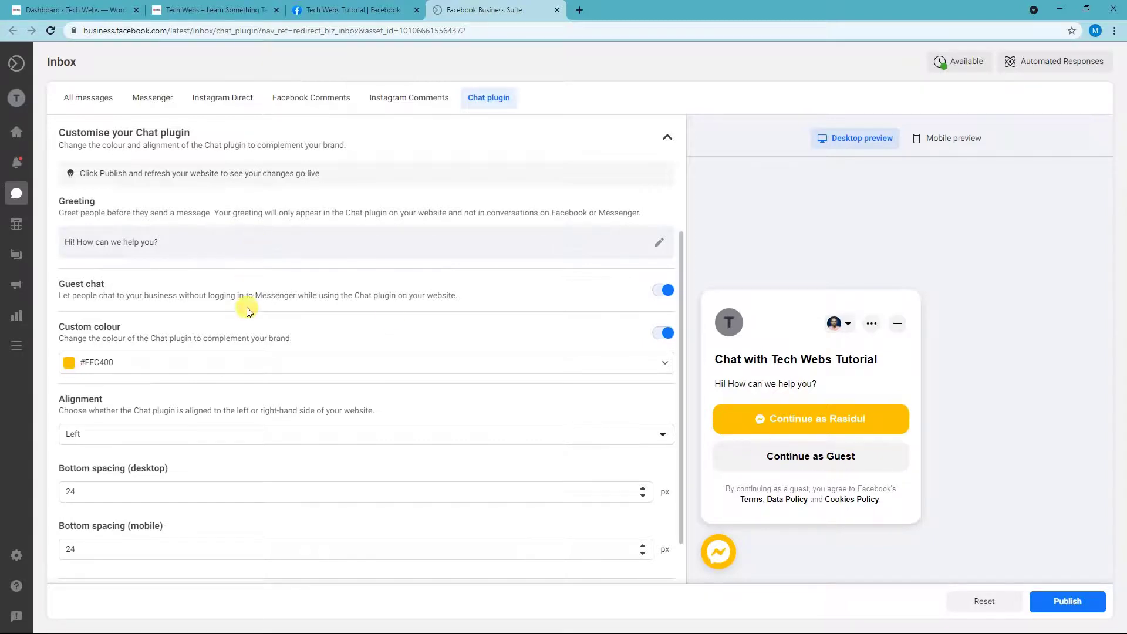
click(661, 290)
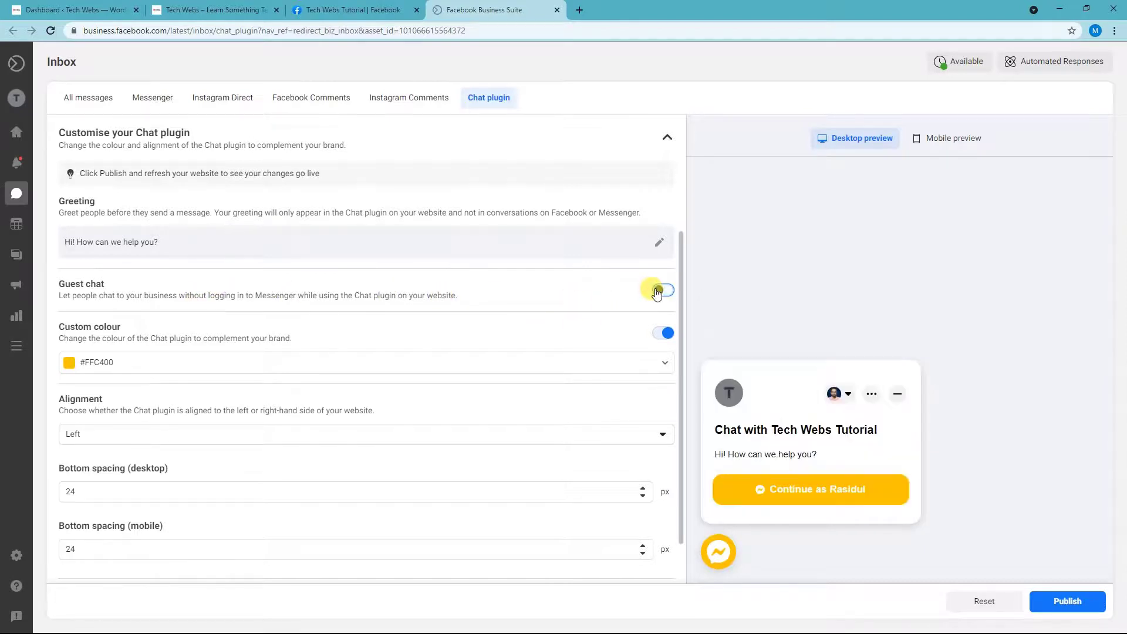
click(660, 291)
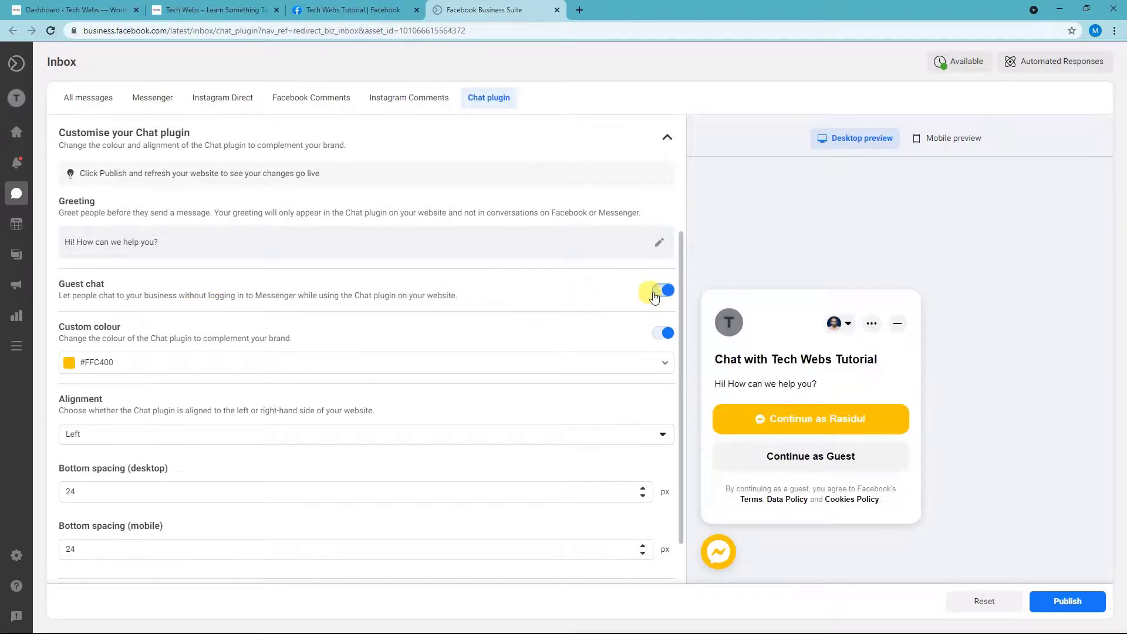
Step: Publish the Chat plugin changes and reload the live Tech Webs site to apply the updated Messenger chat
click(1075, 601)
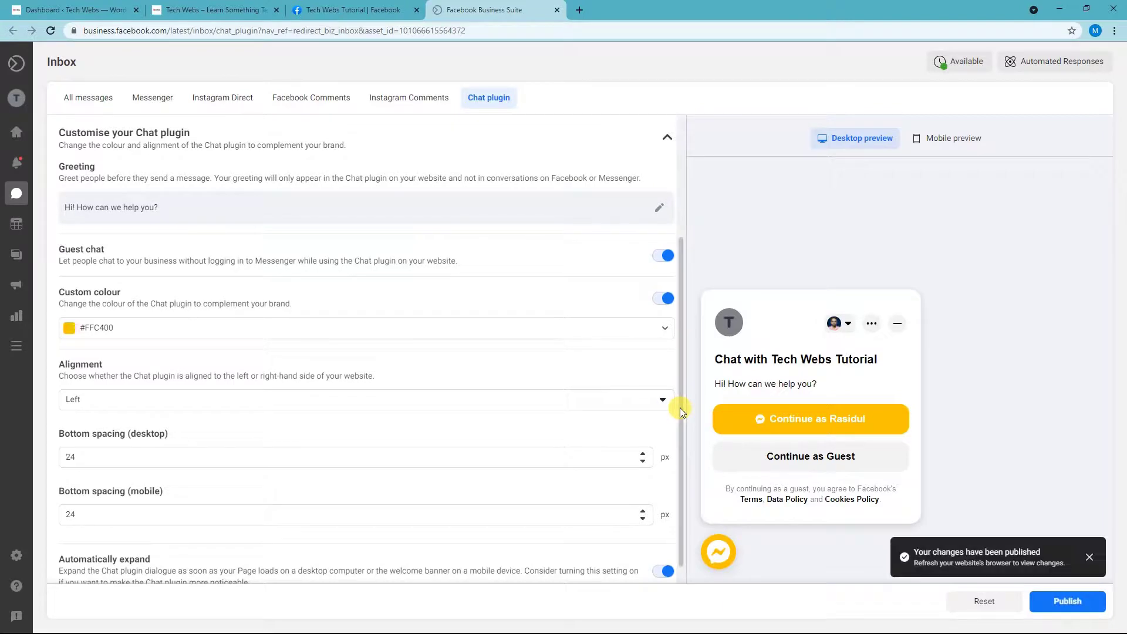
scroll(486, 245, up, 3)
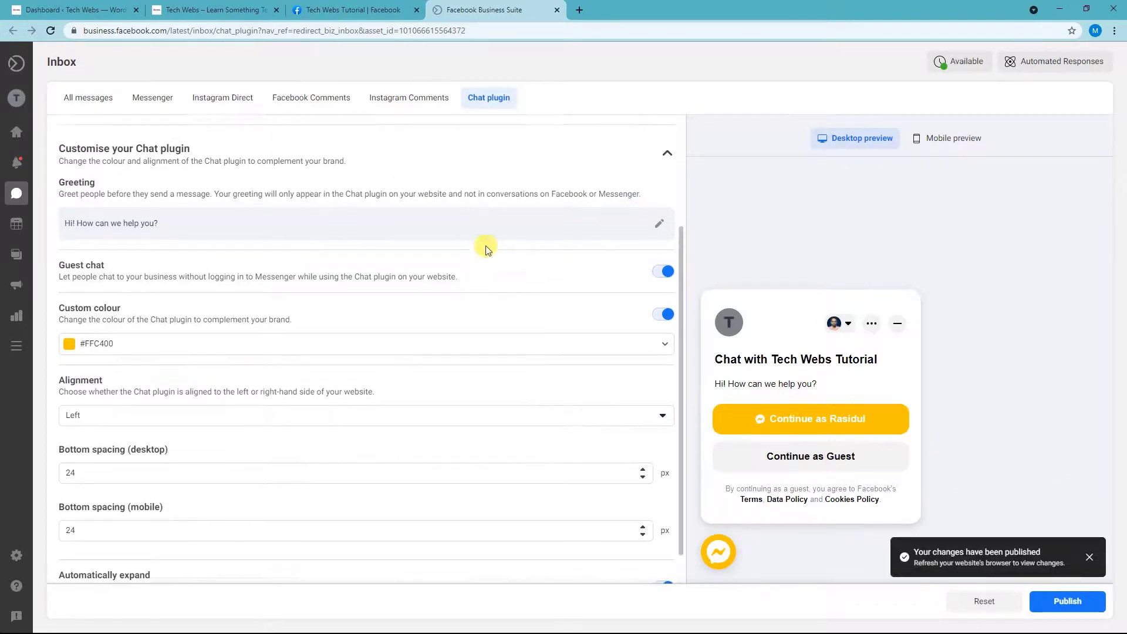
click(214, 10)
click(51, 30)
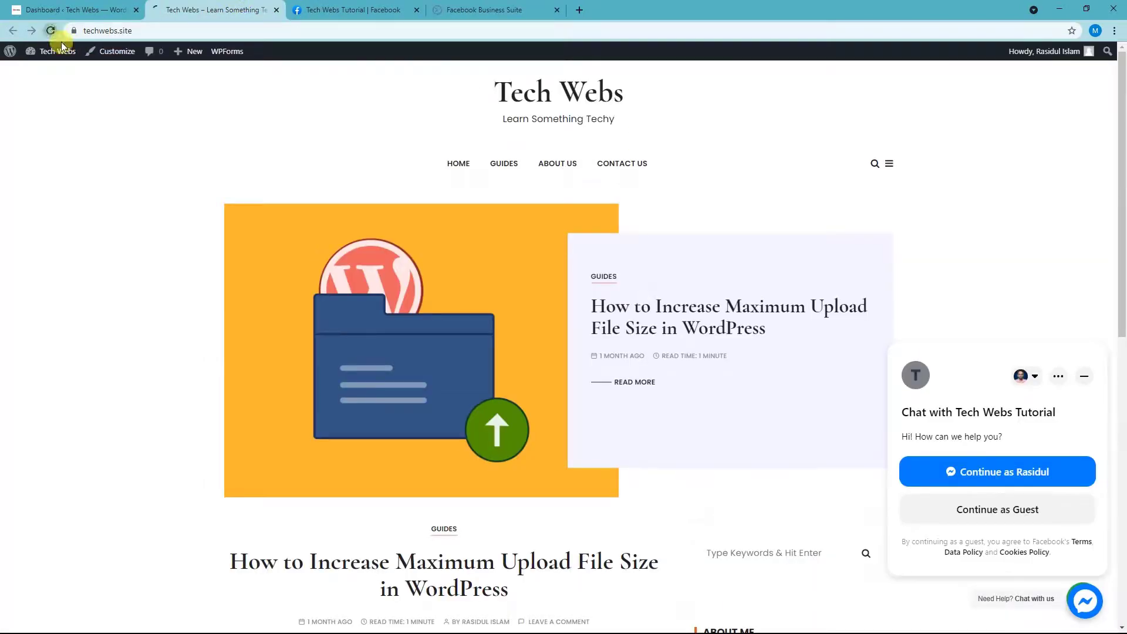
mouse_move(62, 60)
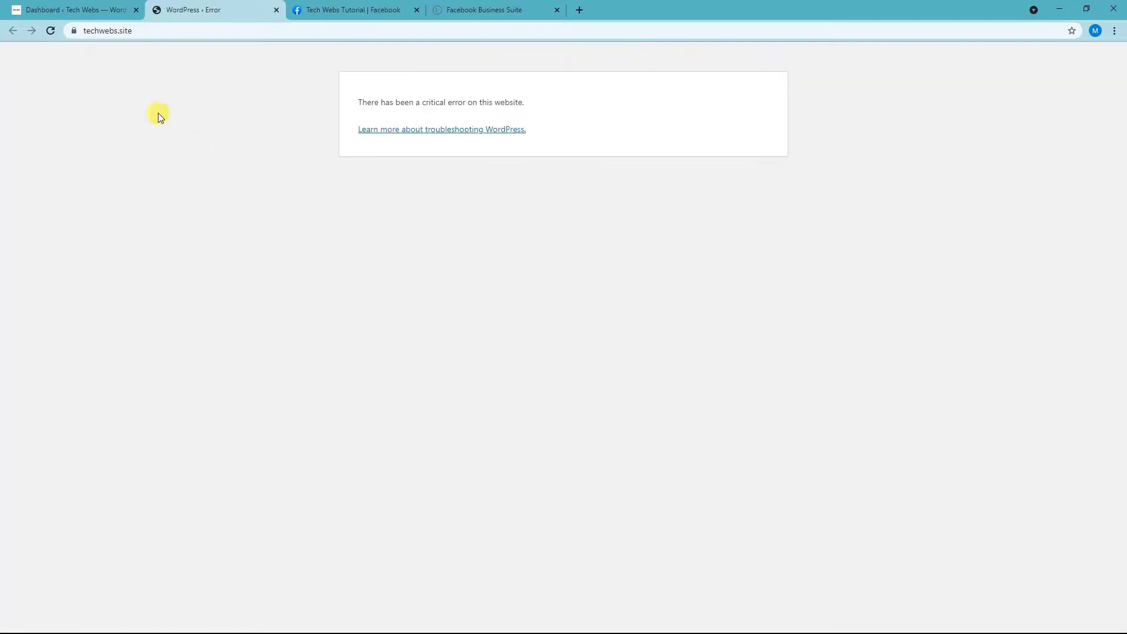
click(51, 31)
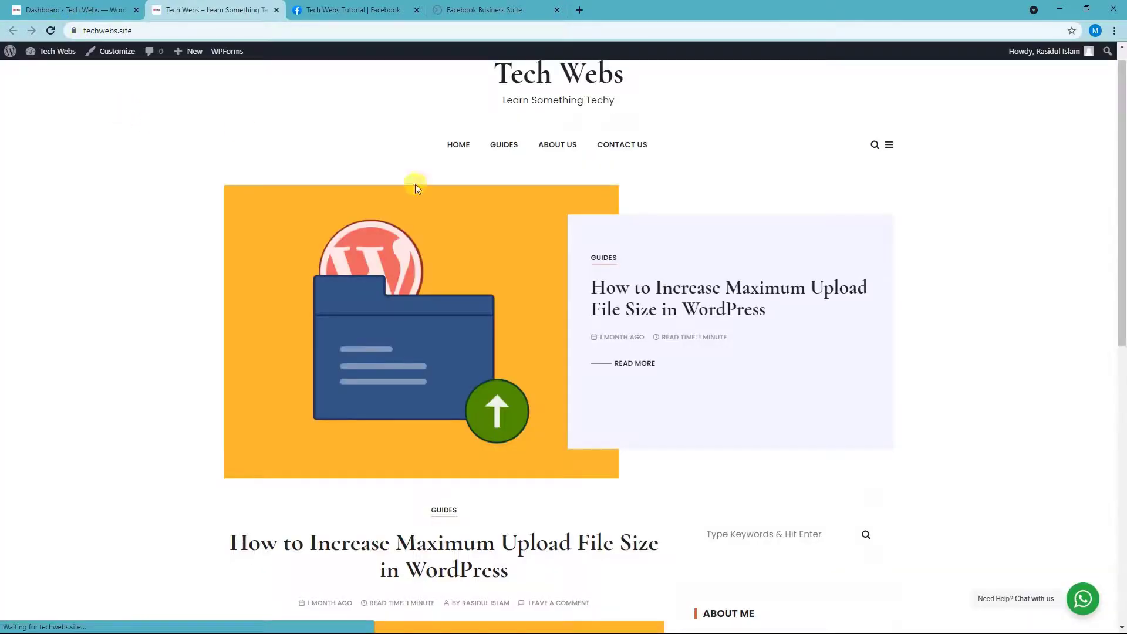